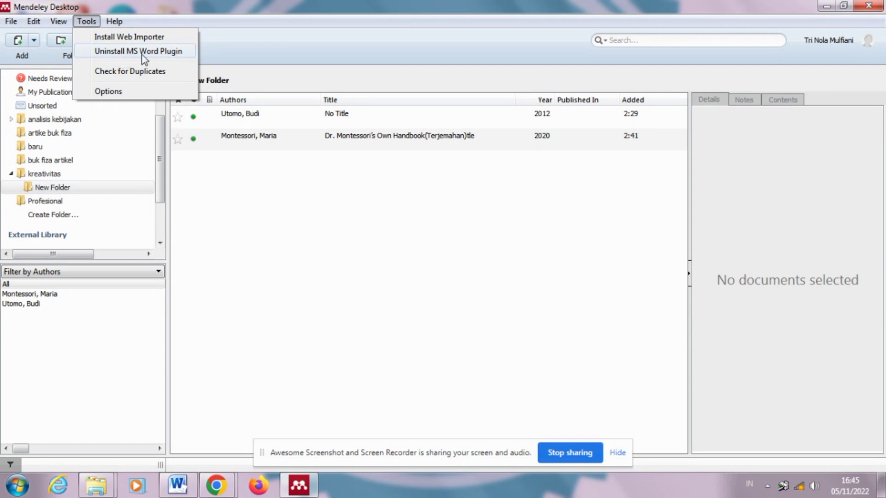
Switch to Word to examine the Mendeley Cite-O-Matic tools among its reference commands, and return to Mendeley Desktop
{"action": "left_click", "coordinate": [184, 487]}
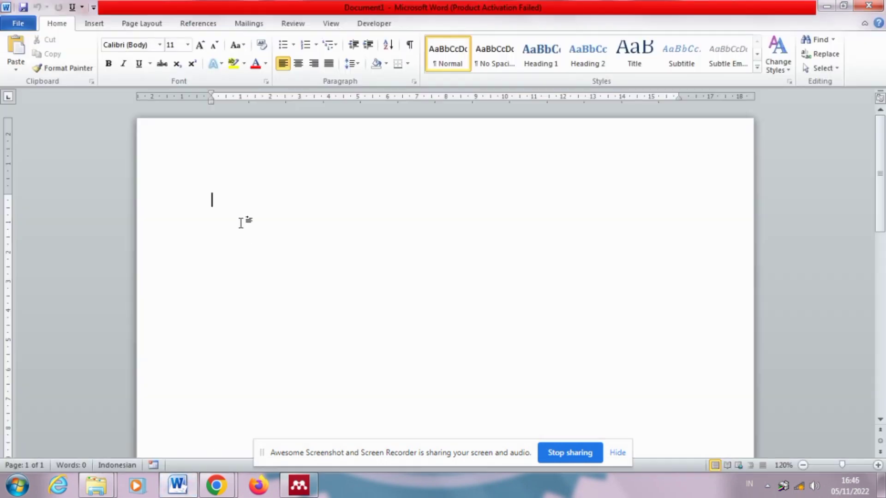
{"action": "left_click", "coordinate": [185, 26]}
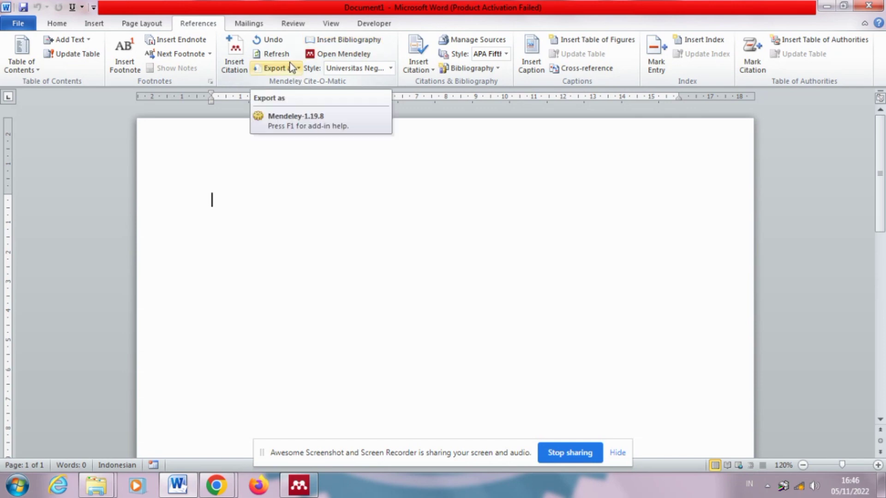
{"action": "left_click", "coordinate": [306, 492]}
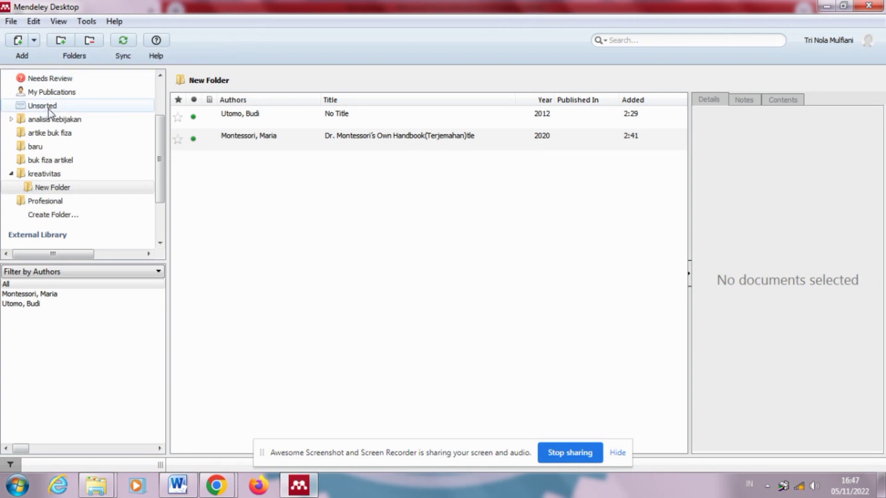
Create a new library folder named KARYA ILMIAH
{"action": "left_click", "coordinate": [33, 41]}
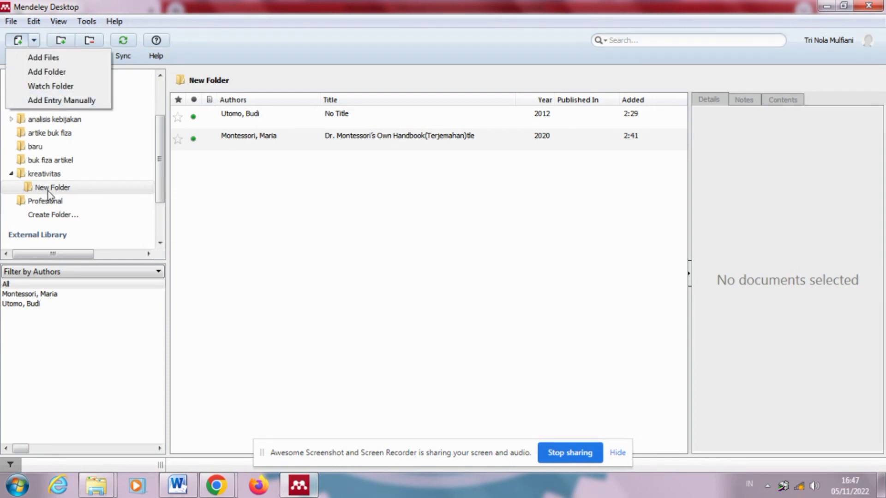
{"action": "left_click", "coordinate": [55, 219]}
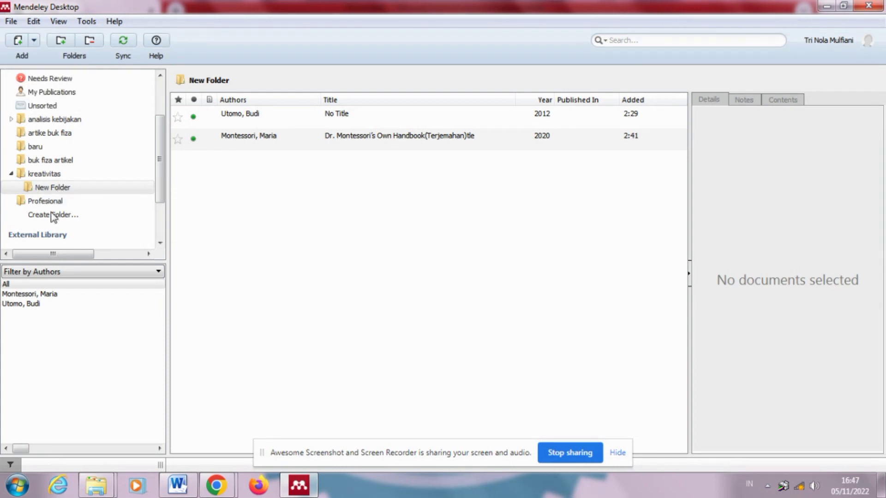
{"action": "left_click", "coordinate": [56, 217]}
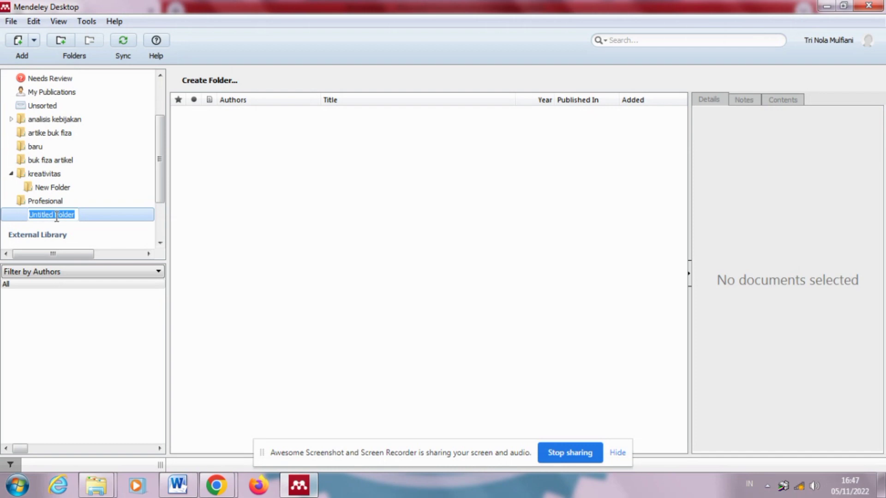
{"action": "type", "text": "KARYA ILMIAH"}
{"action": "key", "text": "Return"}
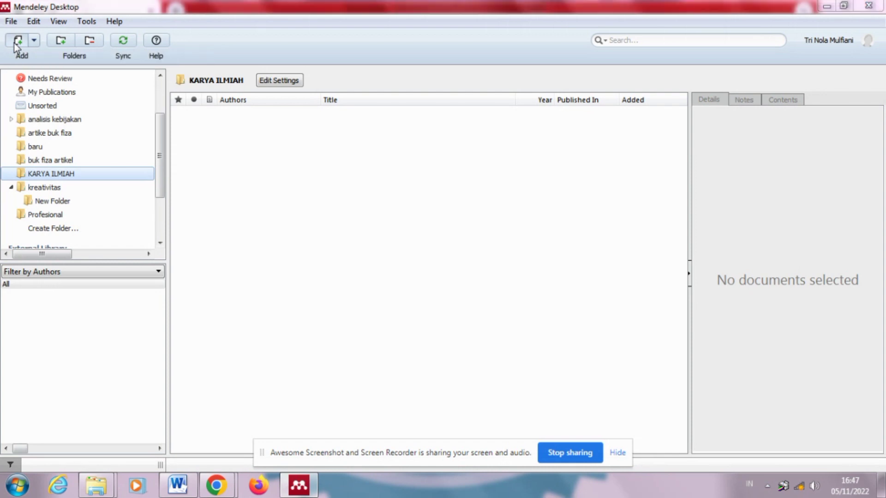
{"action": "left_click", "coordinate": [14, 44]}
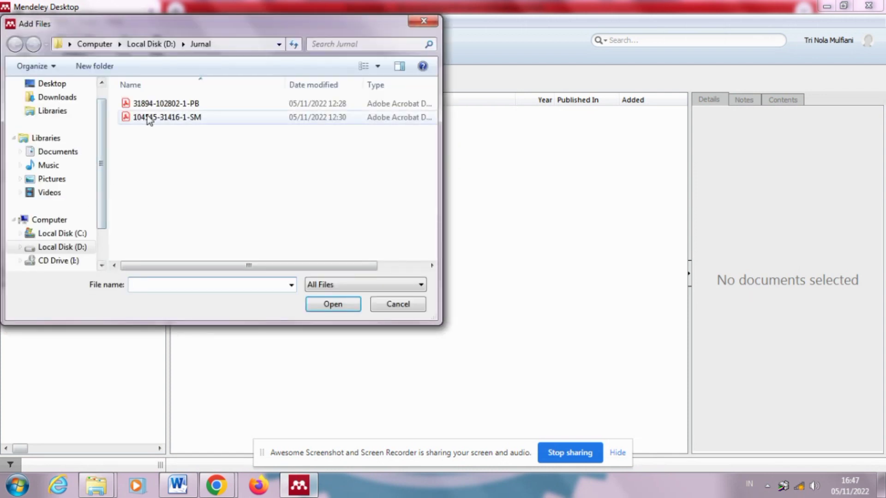
{"action": "left_click", "coordinate": [154, 105]}
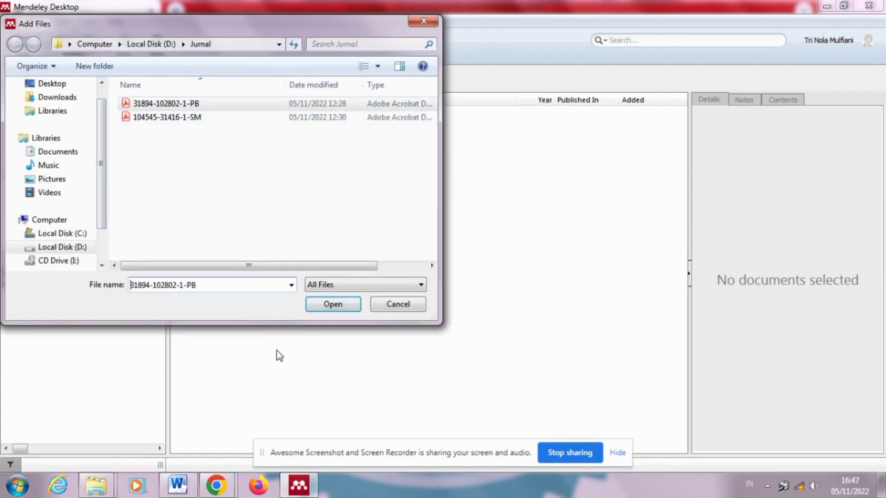
{"action": "left_click", "coordinate": [331, 305]}
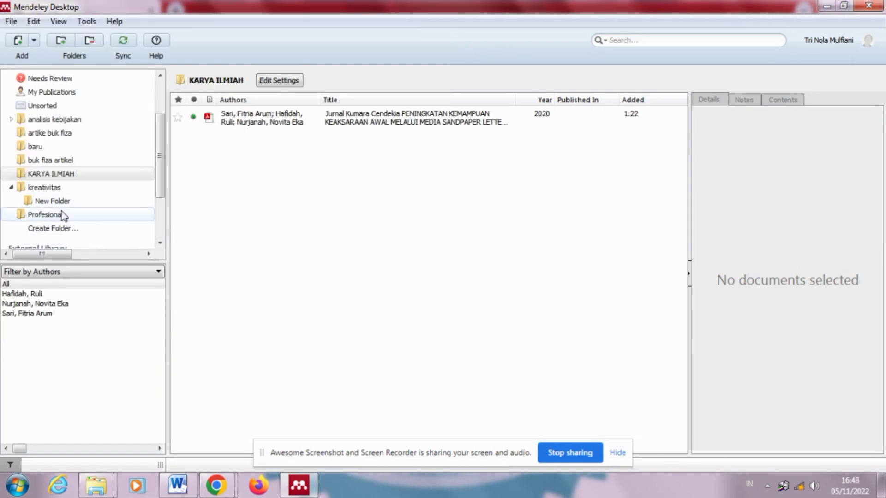
{"action": "left_click", "coordinate": [12, 41]}
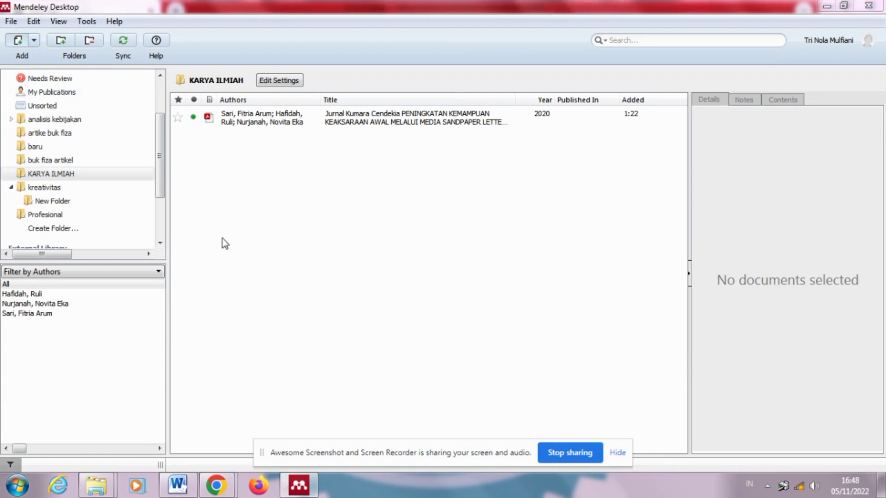
{"action": "left_click", "coordinate": [147, 118]}
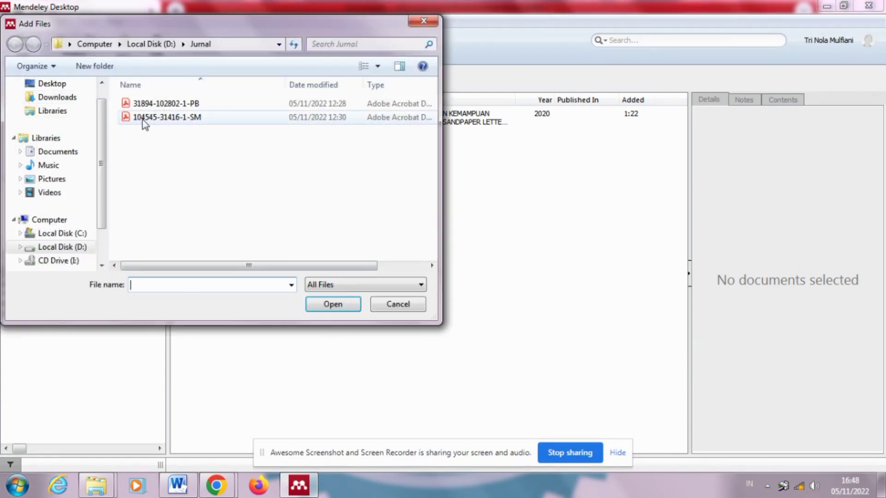
{"action": "left_click", "coordinate": [335, 305]}
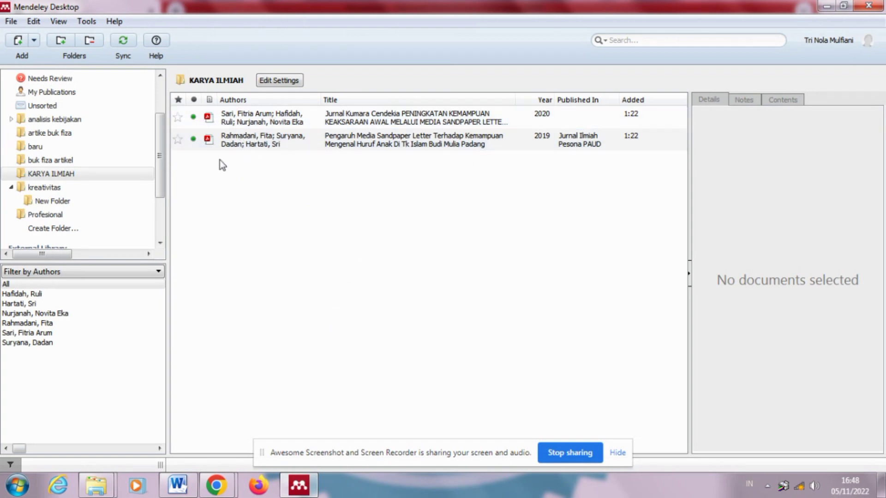
Start a manual entry in the KARYA ILMIAH folder and set its document type to Book
{"action": "left_click", "coordinate": [33, 42]}
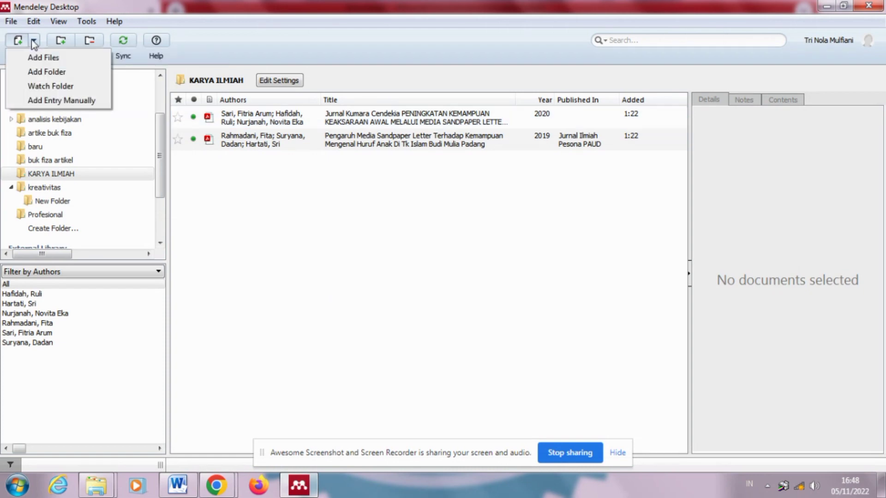
{"action": "left_click", "coordinate": [55, 102]}
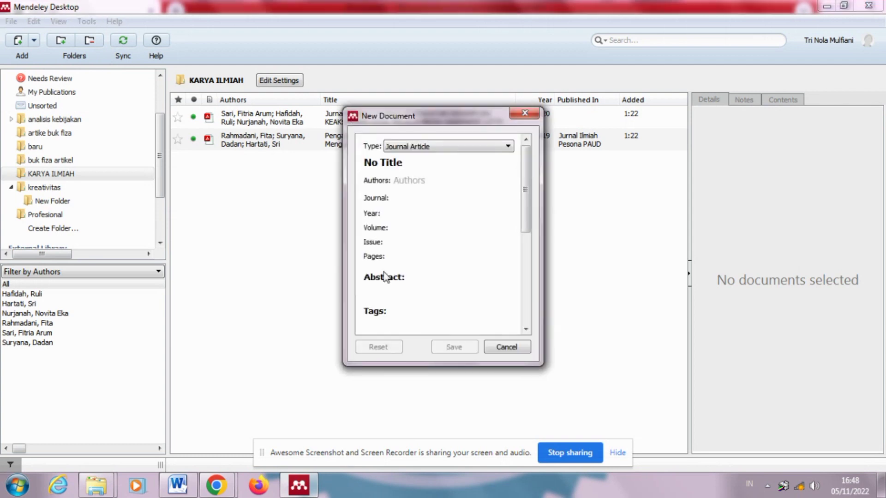
{"action": "left_click", "coordinate": [424, 148]}
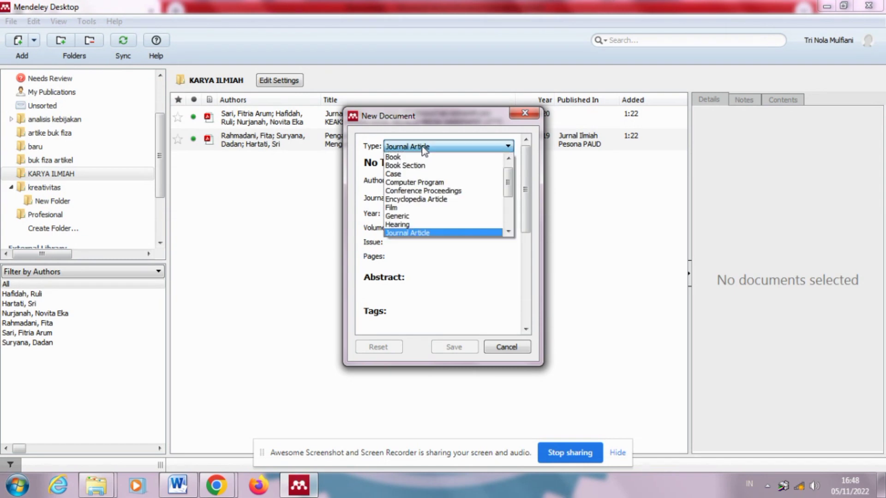
{"action": "left_click", "coordinate": [424, 149]}
{"action": "left_click", "coordinate": [424, 148]}
{"action": "left_click", "coordinate": [422, 158]}
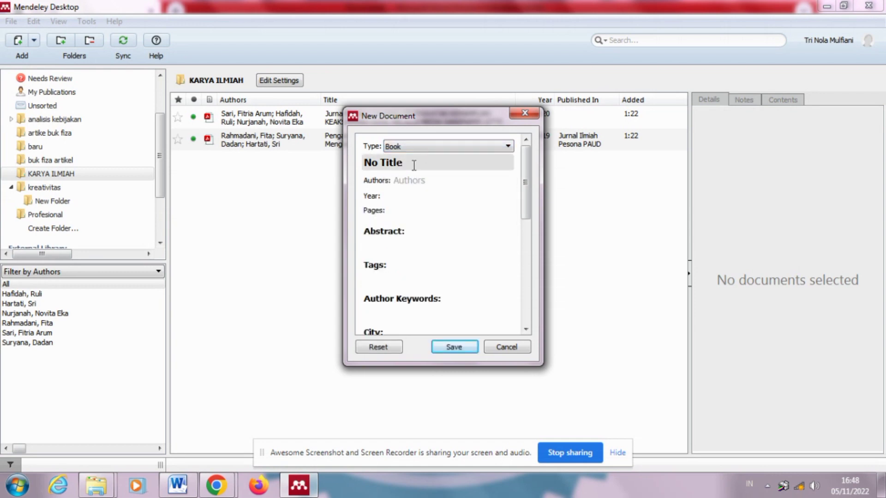
Title the new book entry "KEMAMPUAN MEMBACA ANAK OLEH MONTESSORI"
{"action": "left_click", "coordinate": [414, 165]}
{"action": "triple_click", "coordinate": [367, 165]}
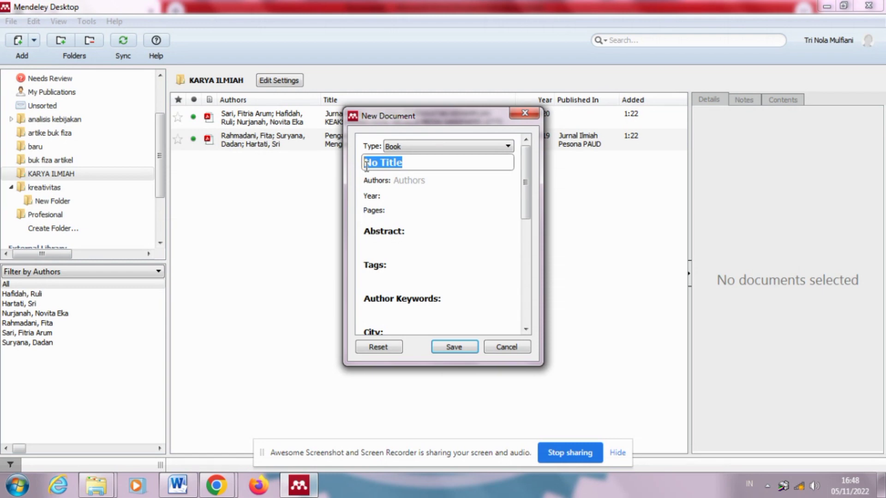
{"action": "type", "text": "KEM"}
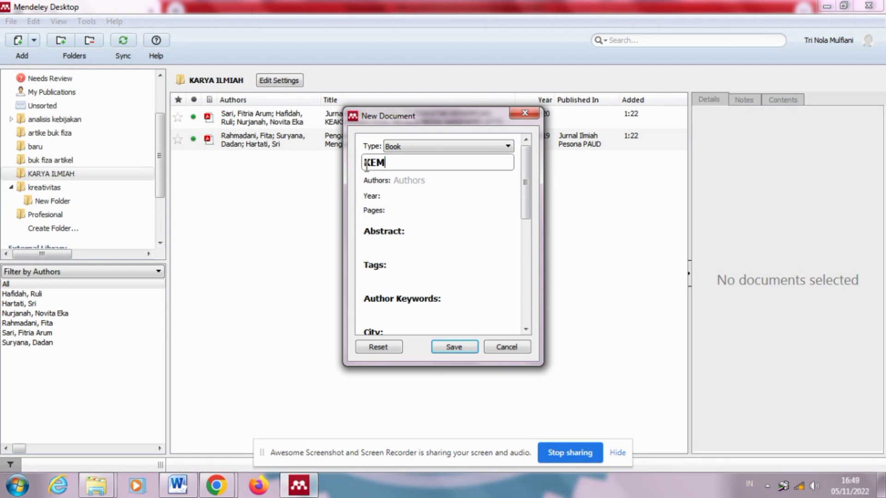
{"action": "type", "text": "AMPUAN MEMBAC"}
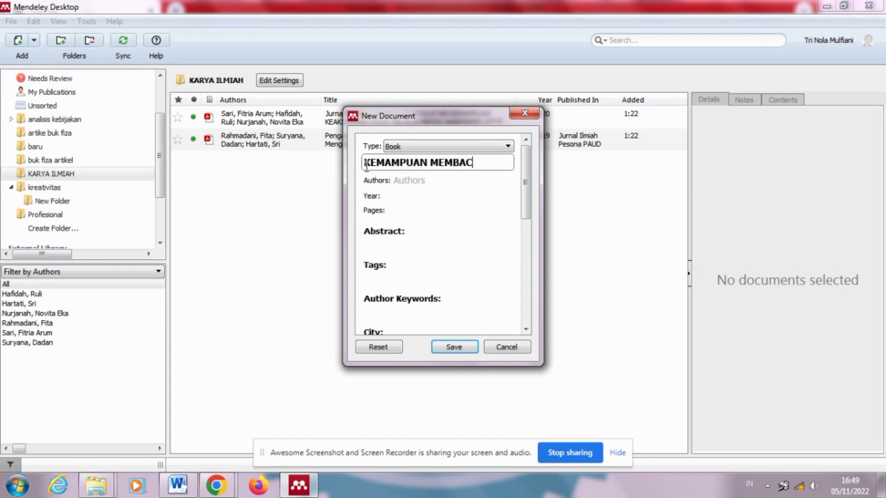
{"action": "type", "text": "A ANAK OLEH "}
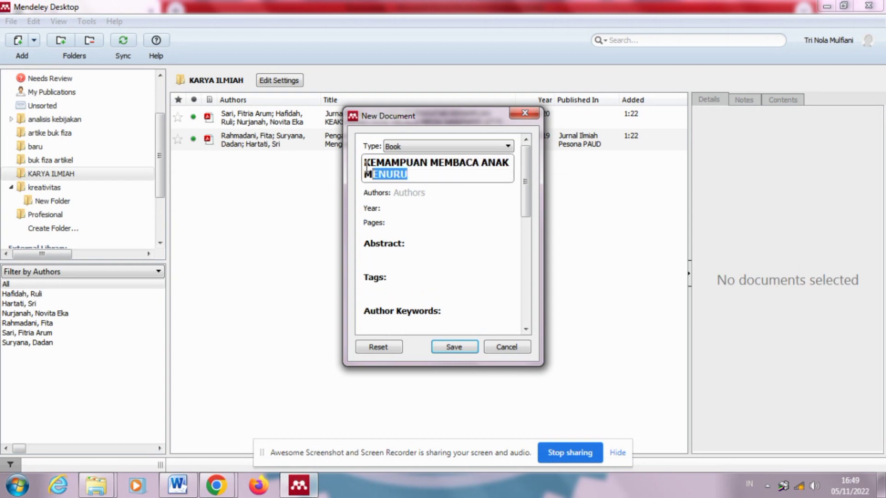
{"action": "type", "text": "MONTESSO"}
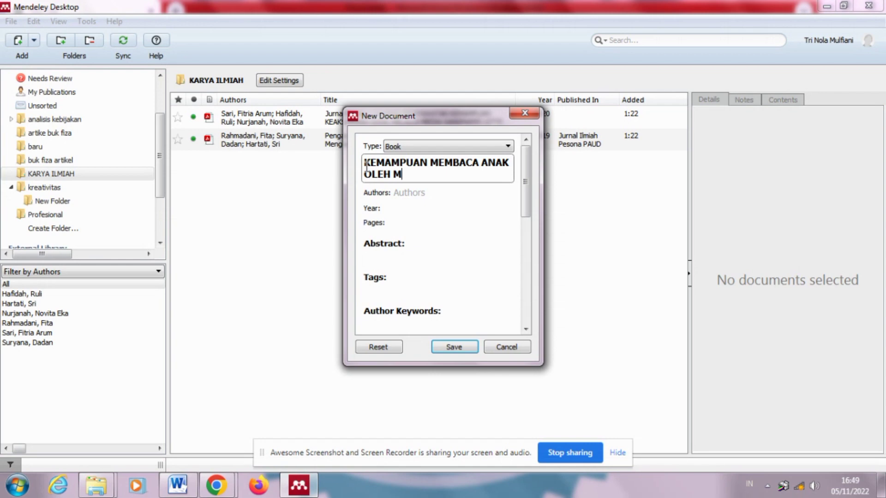
{"action": "type", "text": "RI"}
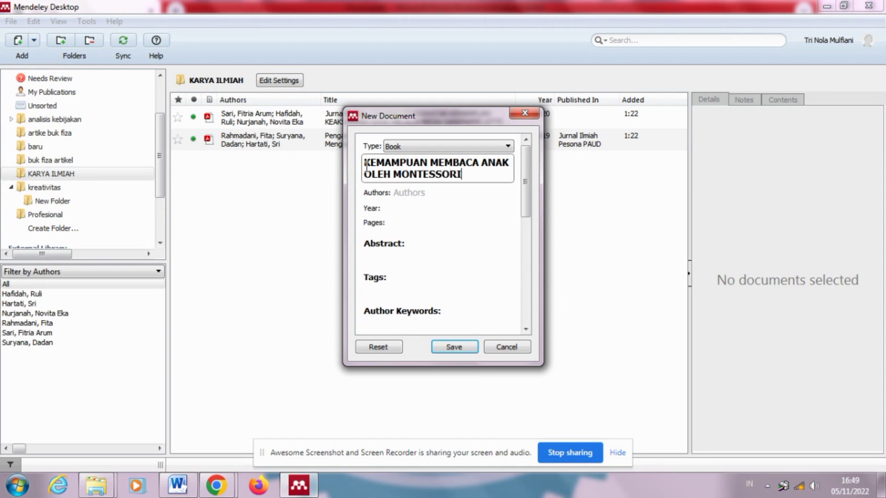
Set the book entry's author to the suggested "Montessori, Maria" and its year to 2018
{"action": "left_click", "coordinate": [402, 194]}
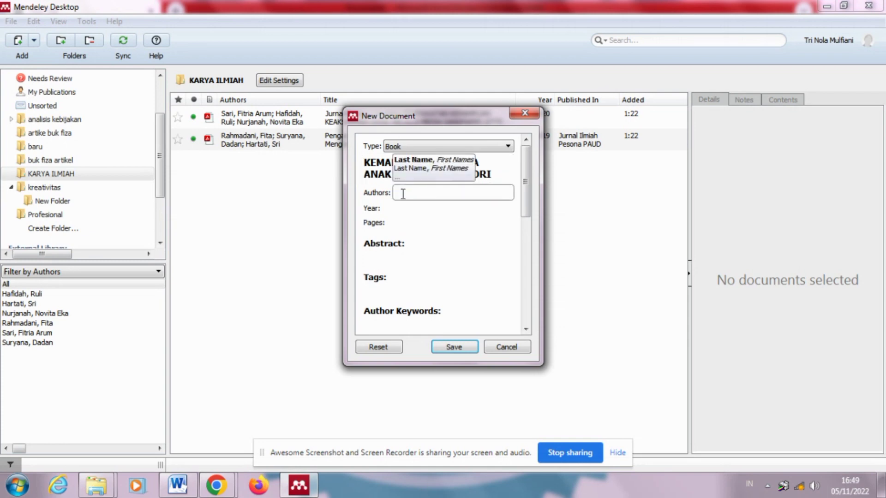
{"action": "type", "text": "Maria"}
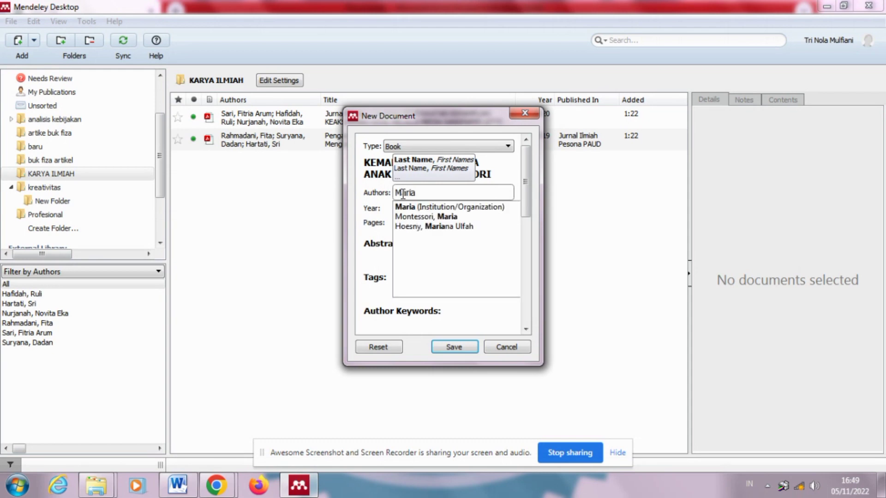
{"action": "type", "text": " mon"}
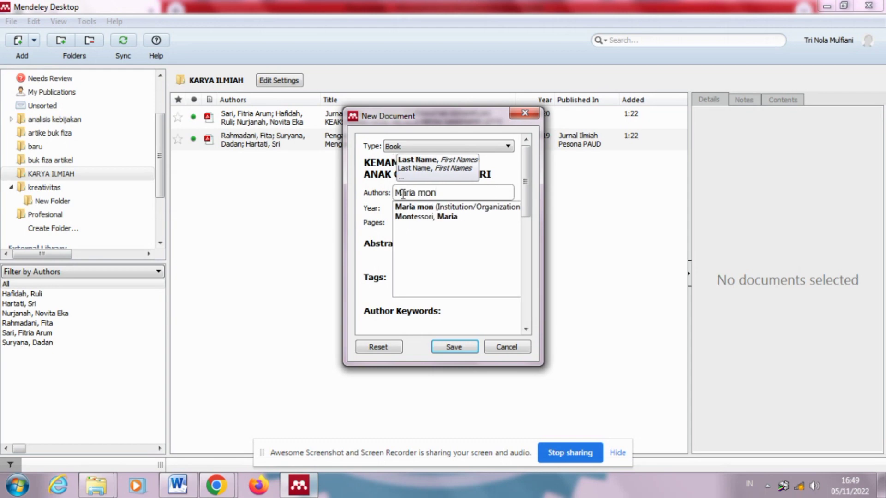
{"action": "type", "text": "tessori"}
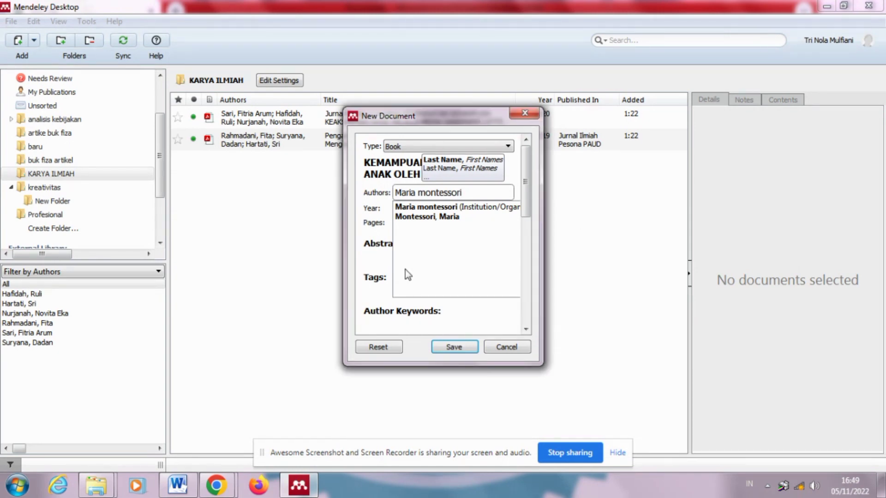
{"action": "left_click", "coordinate": [410, 217]}
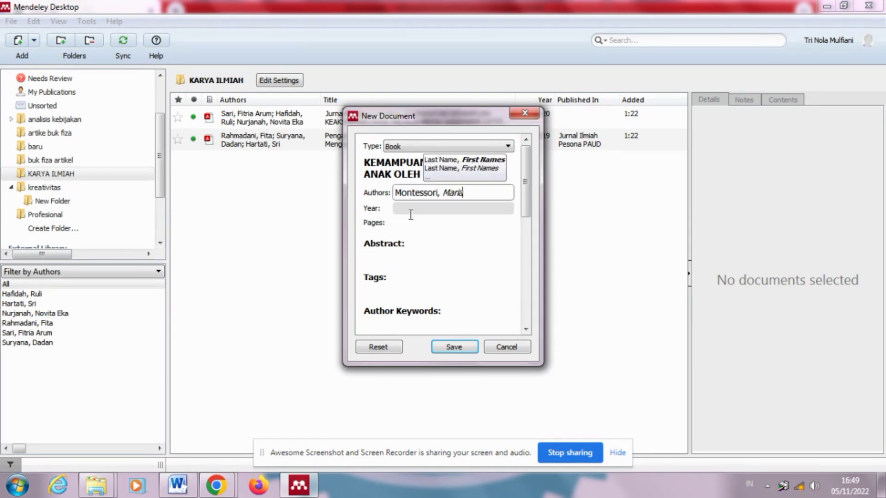
{"action": "left_click", "coordinate": [409, 208]}
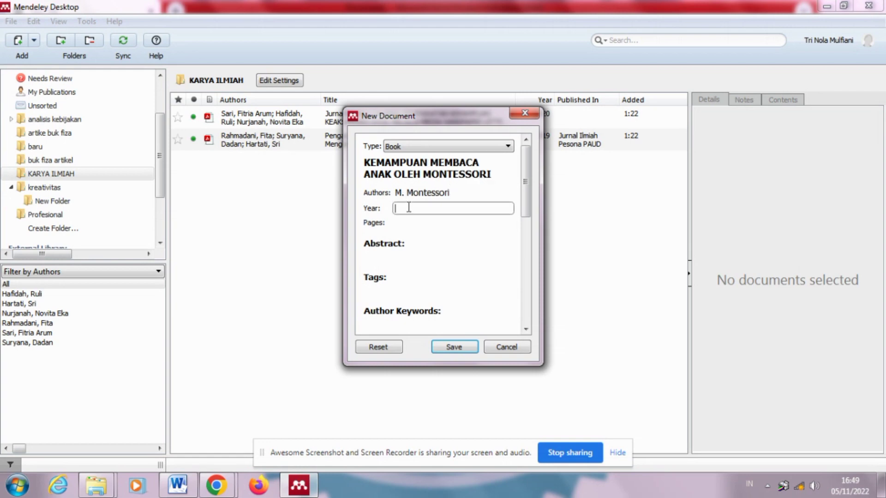
{"action": "type", "text": "2018"}
Set the book entry's city to Jakarta
{"action": "scroll", "coordinate": [412, 302], "scroll_direction": "down", "scroll_amount": 1}
{"action": "scroll", "coordinate": [390, 282], "scroll_direction": "down", "scroll_amount": 1}
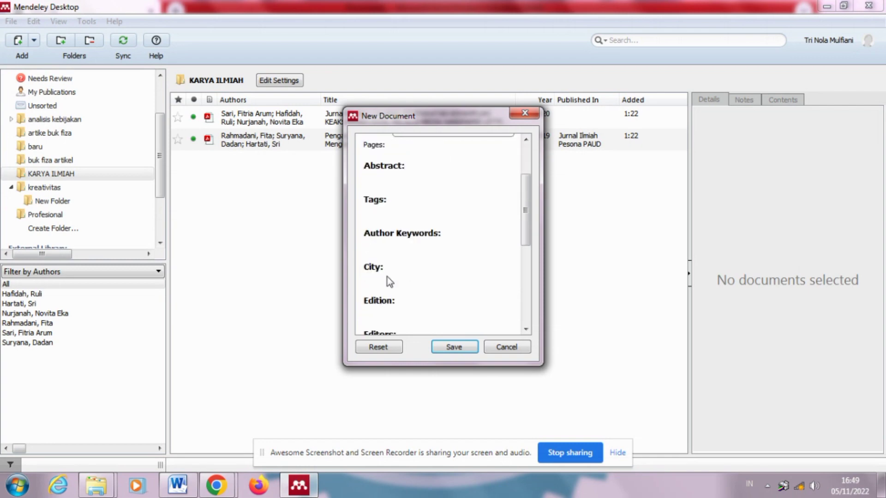
{"action": "left_click", "coordinate": [400, 279]}
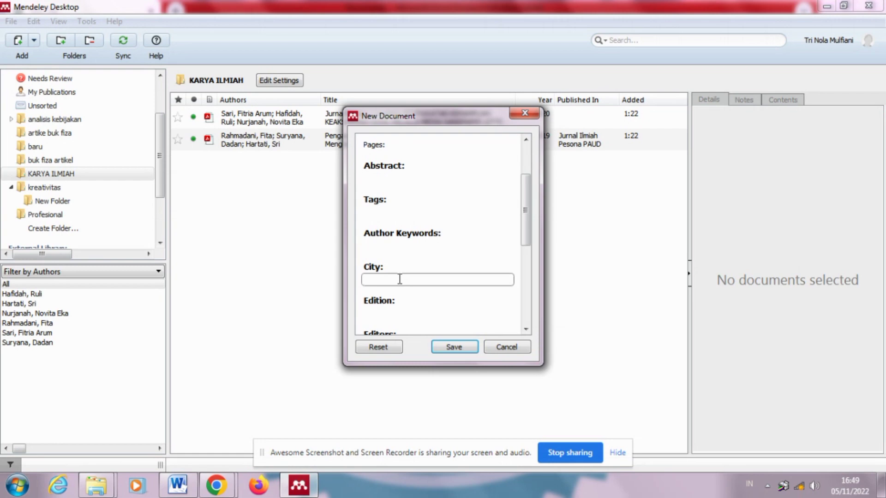
{"action": "type", "text": "Ja"}
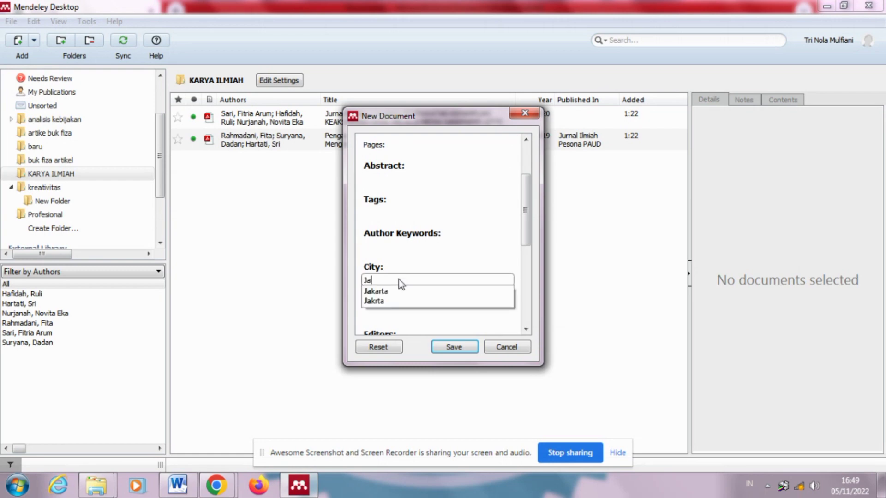
{"action": "type", "text": "karta"}
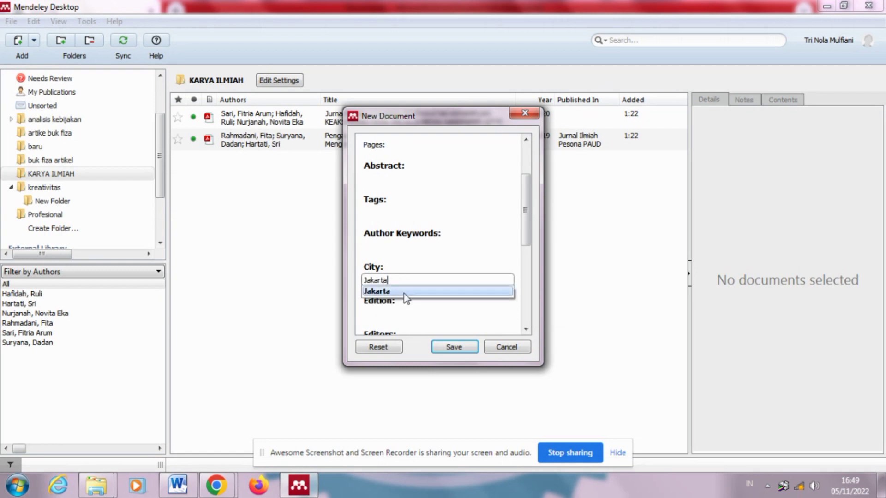
{"action": "left_click", "coordinate": [403, 293]}
Set the book entry's publisher to the suggested "erlangga", save the entry and select it in the KARYA ILMIAH folder
{"action": "scroll", "coordinate": [403, 299], "scroll_direction": "down", "scroll_amount": 1}
{"action": "scroll", "coordinate": [385, 334], "scroll_direction": "down", "scroll_amount": 2}
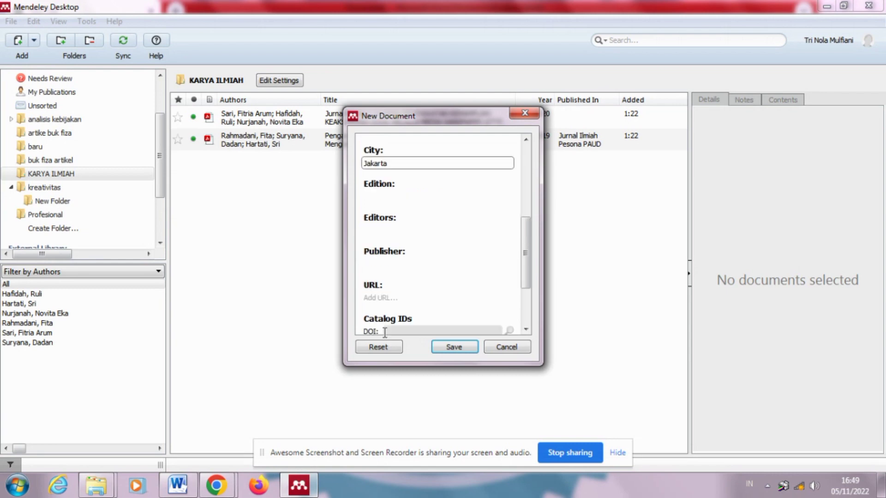
{"action": "left_click", "coordinate": [379, 266]}
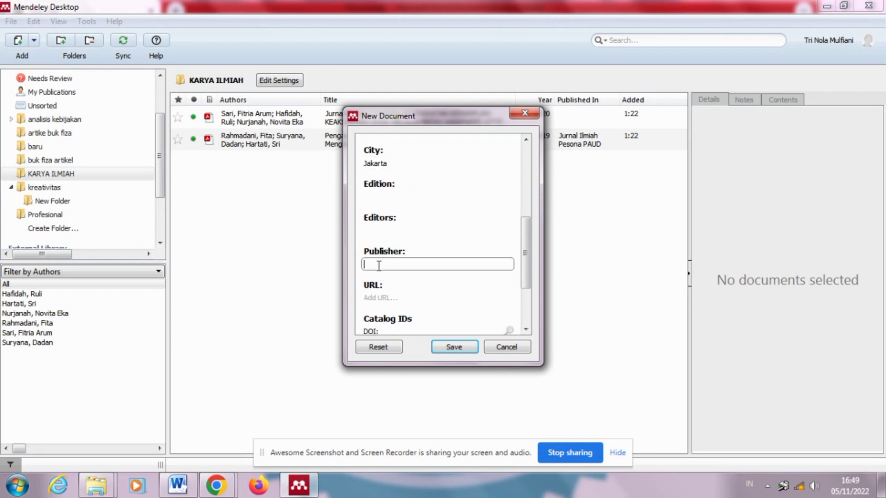
{"action": "type", "text": "Er"}
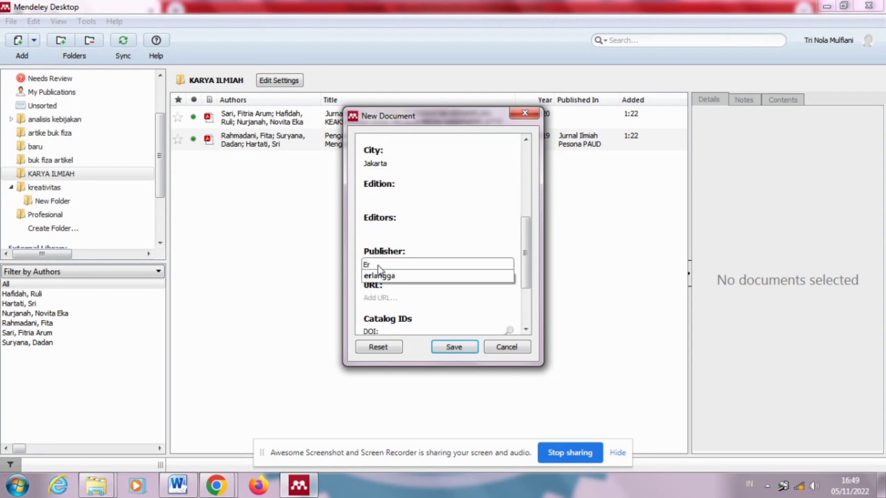
{"action": "left_click", "coordinate": [381, 276]}
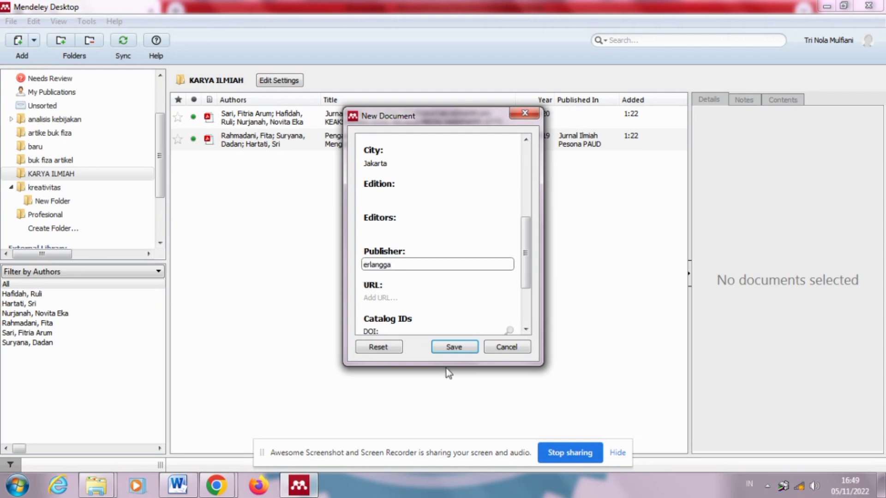
{"action": "left_click", "coordinate": [452, 349]}
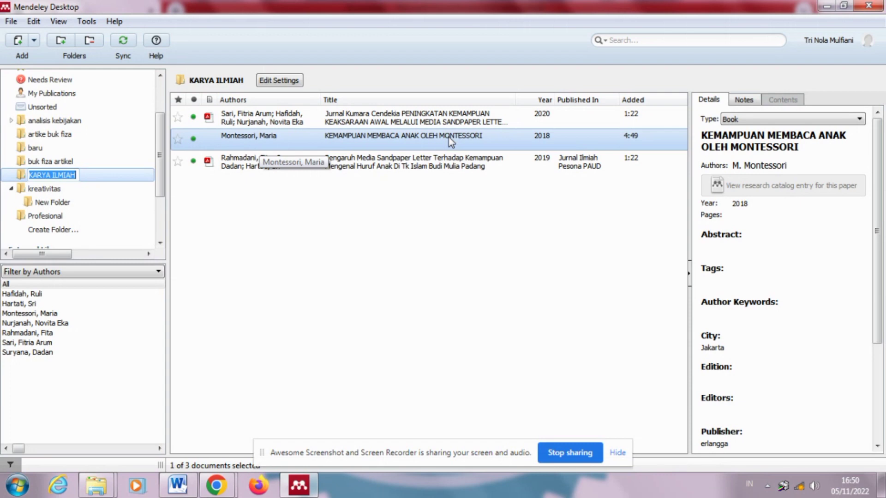
{"action": "left_click", "coordinate": [513, 139]}
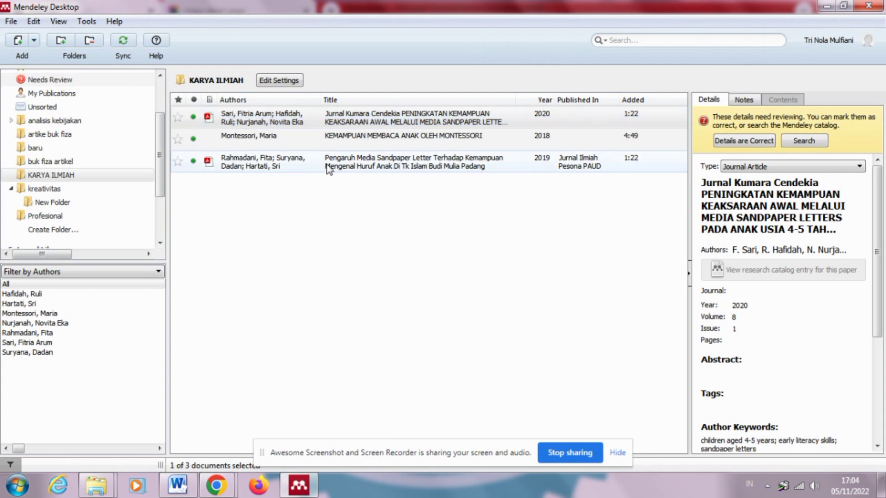
Open the 2020 Jurnal Kumara Cendekia article's PDF and check the full title in its details against the first page
{"action": "double_click", "coordinate": [333, 121]}
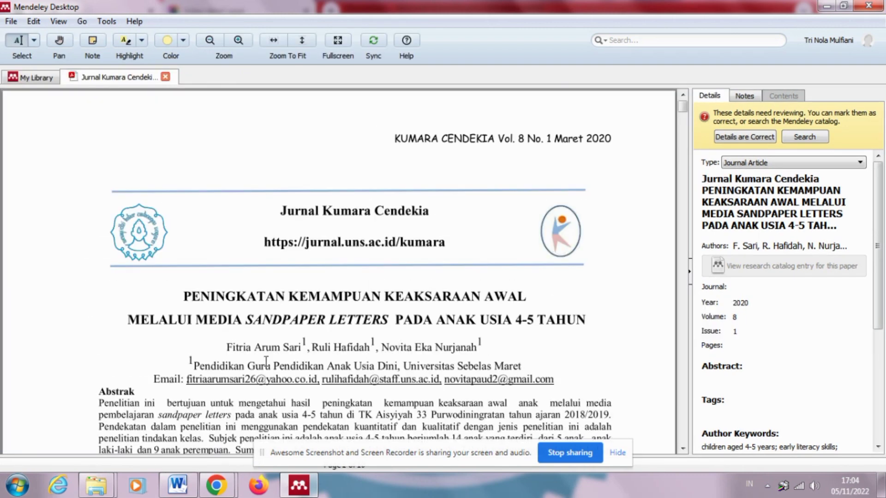
{"action": "scroll", "coordinate": [278, 313], "scroll_direction": "down", "scroll_amount": 1}
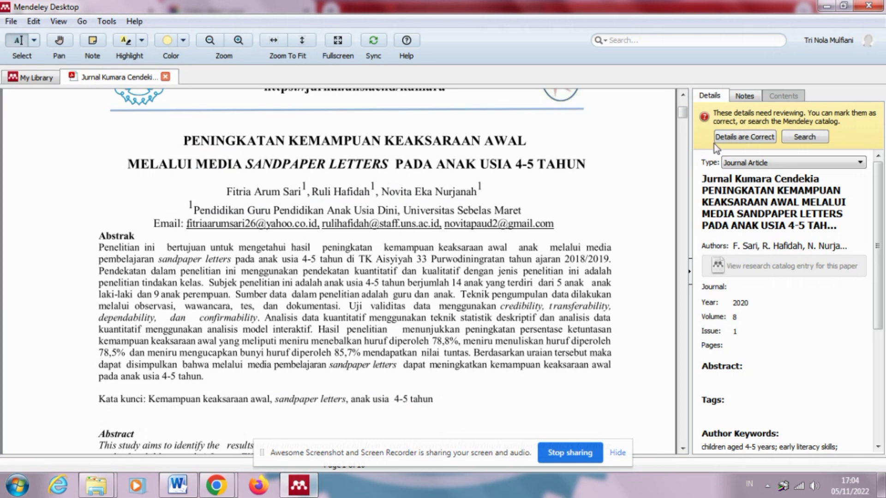
{"action": "left_click", "coordinate": [803, 205]}
{"action": "scroll", "coordinate": [807, 211], "scroll_direction": "down", "scroll_amount": 3}
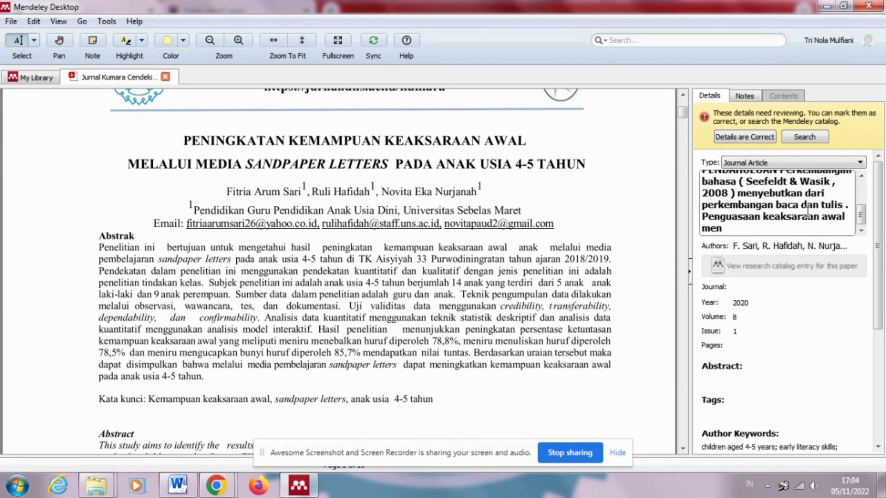
{"action": "scroll", "coordinate": [806, 211], "scroll_direction": "up", "scroll_amount": 5}
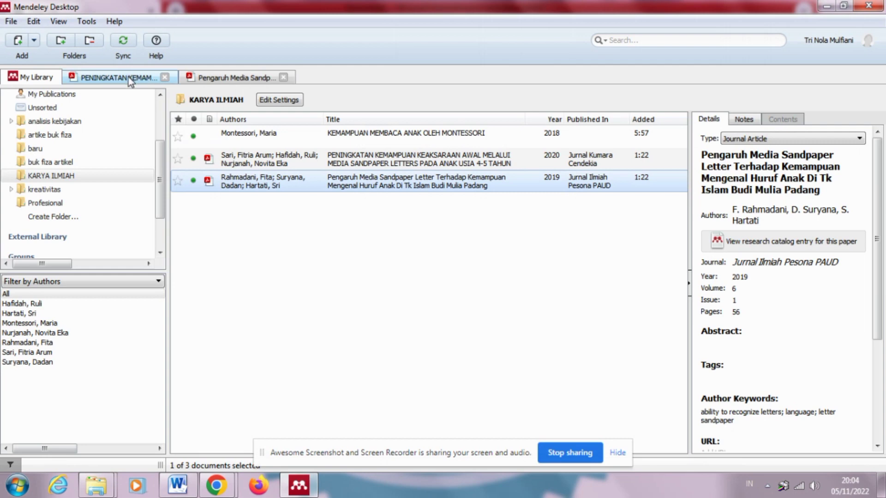
Copy "Perkembangan bahasa adalah salah satu aspek penting yang dikembangkan sejak usia dini" from the article's PENDAHULUAN into the blank Word document
{"action": "left_click", "coordinate": [128, 76]}
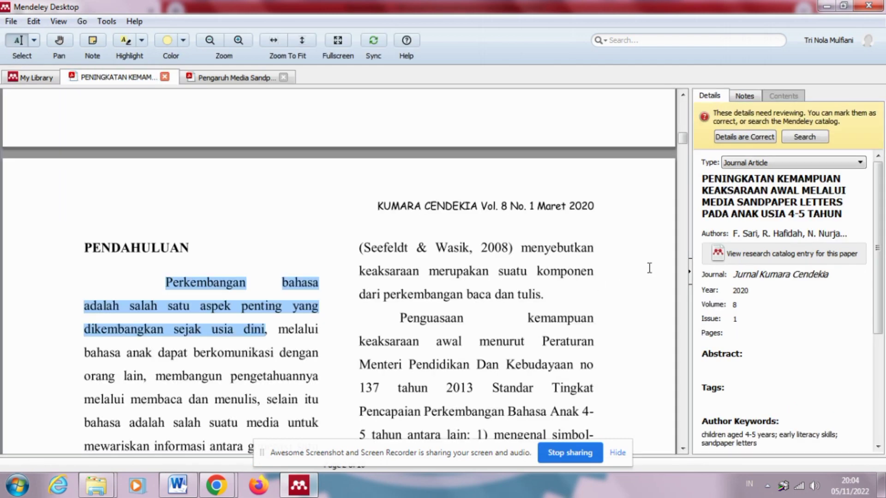
{"action": "left_click_drag", "start_coordinate": [163, 284], "coordinate": [263, 331]}
{"action": "key", "text": "ctrl+c"}
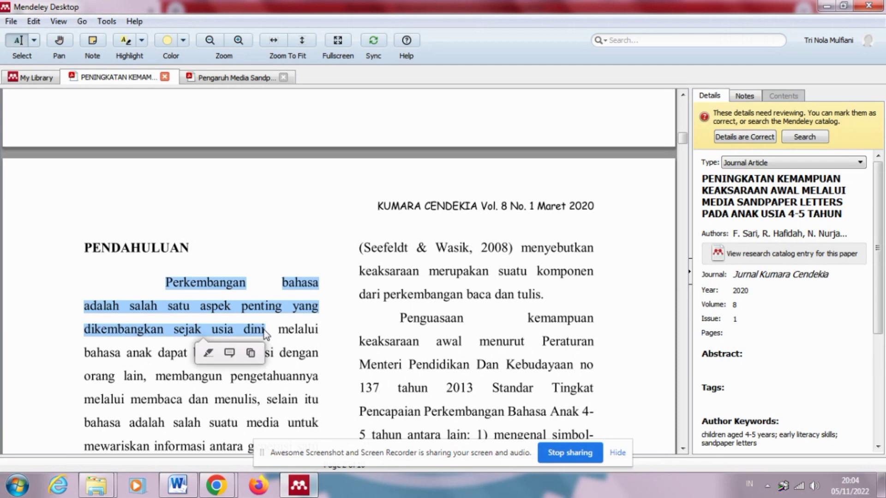
{"action": "left_click", "coordinate": [178, 485]}
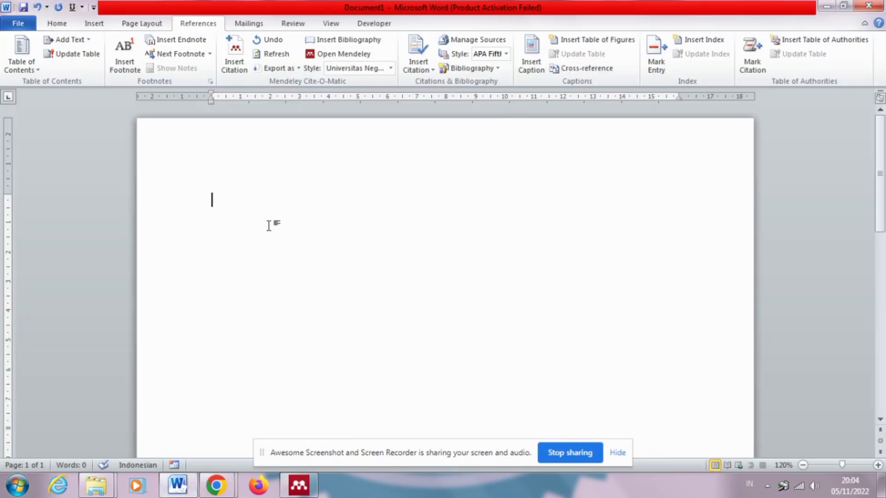
{"action": "key", "text": "ctrl+v"}
Join the three pasted lines into one continuous sentence and place the cursor at its end
{"action": "left_click", "coordinate": [291, 206]}
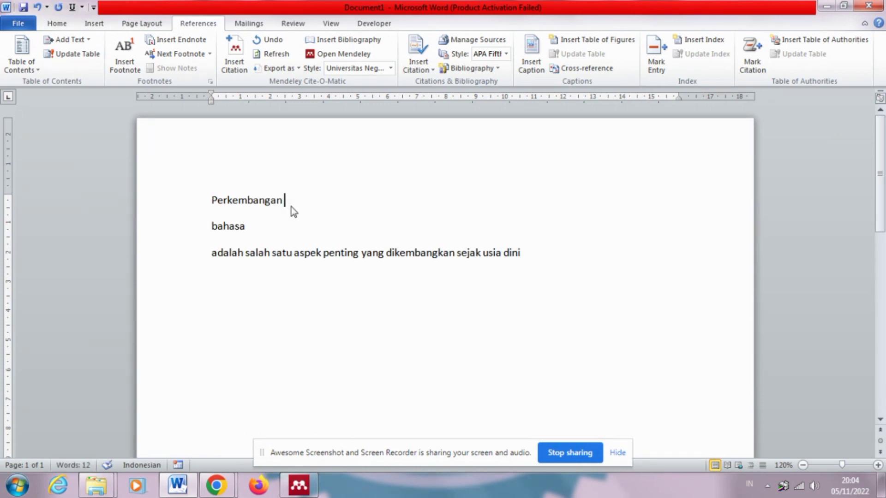
{"action": "key", "text": "Delete"}
{"action": "left_click", "coordinate": [342, 206]}
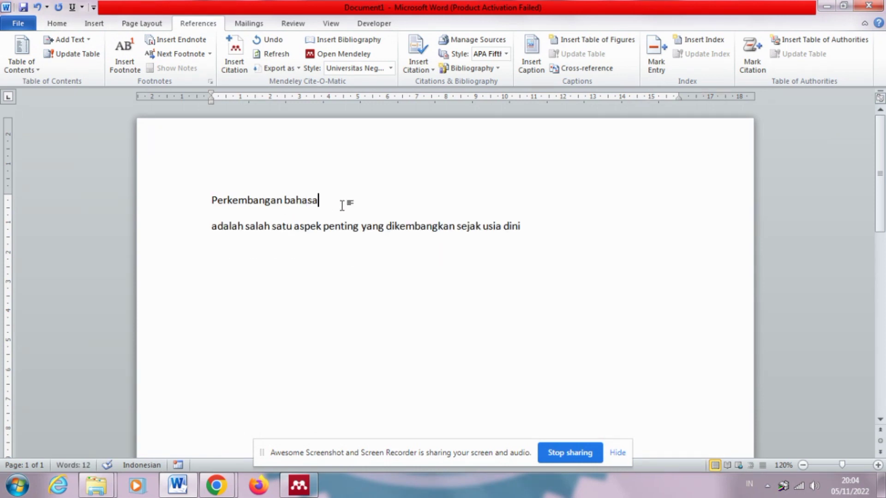
{"action": "key", "text": "Delete"}
{"action": "left_click", "coordinate": [660, 206]}
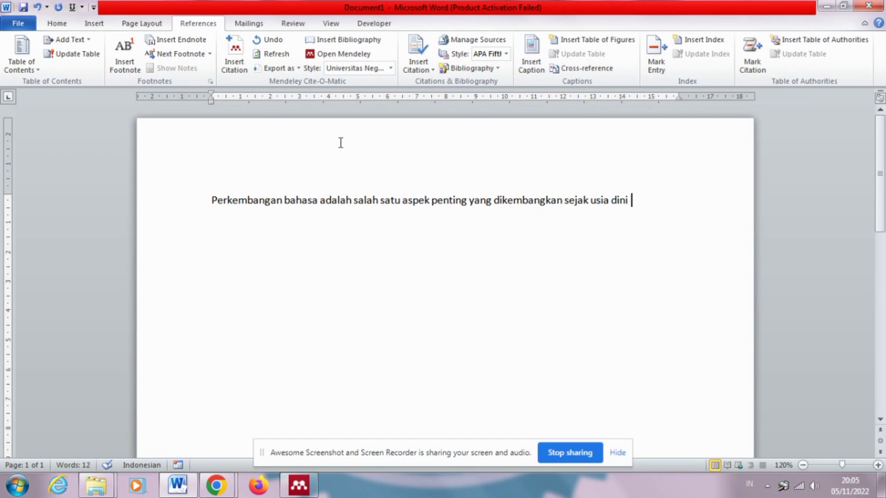
Insert a Mendeley citation for the 2020 "PENINGKATAN KEMAMPUAN KEAKSARAAN AWAL" article after "usia dini", finding it by its author's surname
{"action": "left_click", "coordinate": [233, 53]}
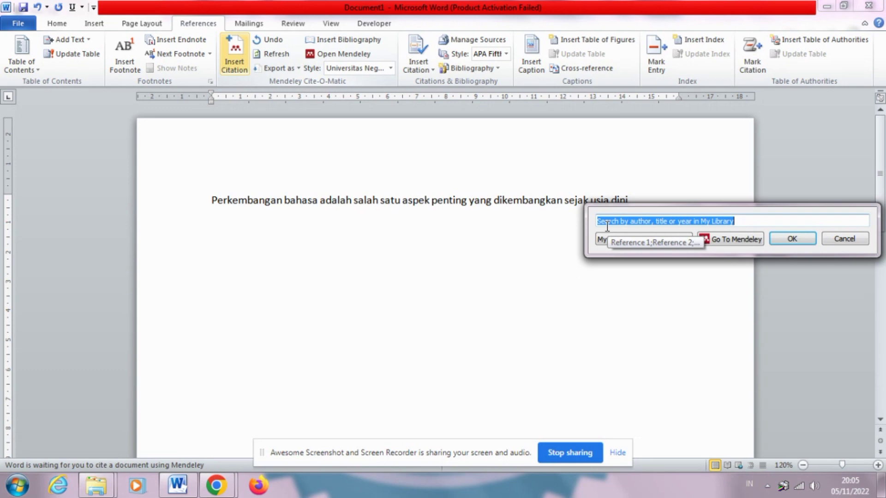
{"action": "type", "text": "sari"}
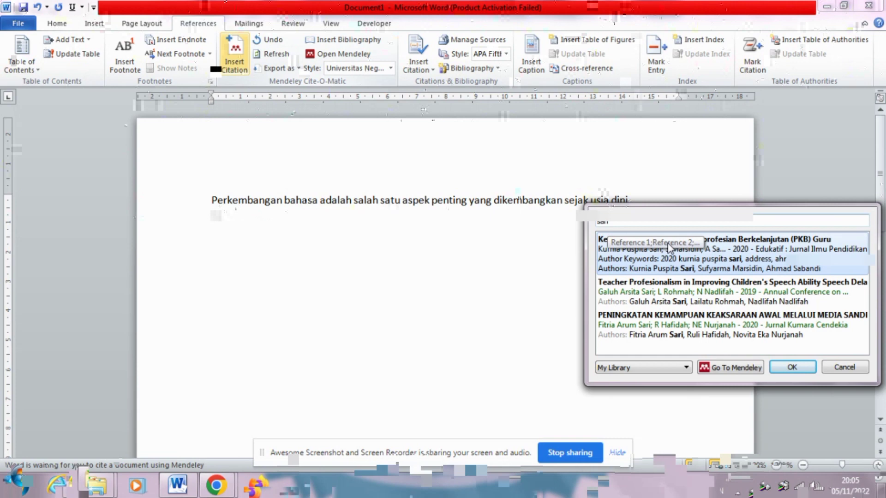
{"action": "left_click", "coordinate": [792, 368]}
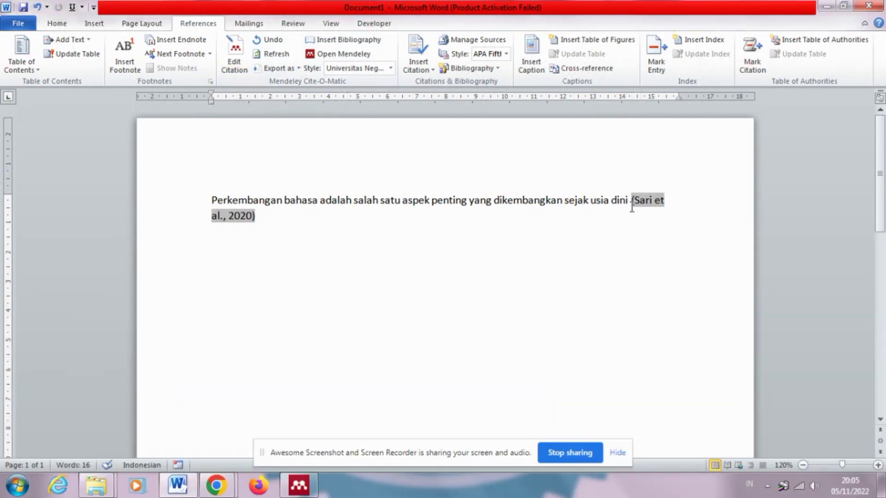
Add "Keterampilan bahasa merupakan kemampuan yang penting untuk berkomunikasi terutama bagi anak" after the citation, taken from the "Pengaruh Media Sandpaper Letter" PDF
{"action": "left_click", "coordinate": [257, 217]}
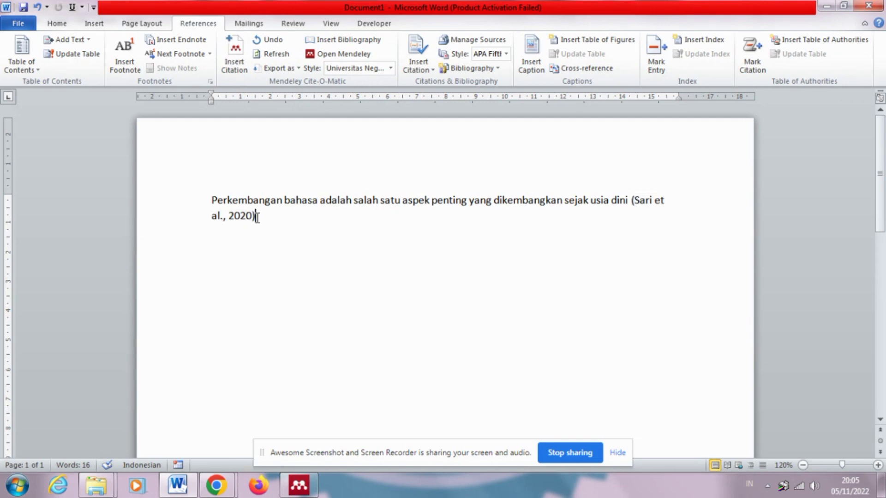
{"action": "left_click", "coordinate": [303, 484]}
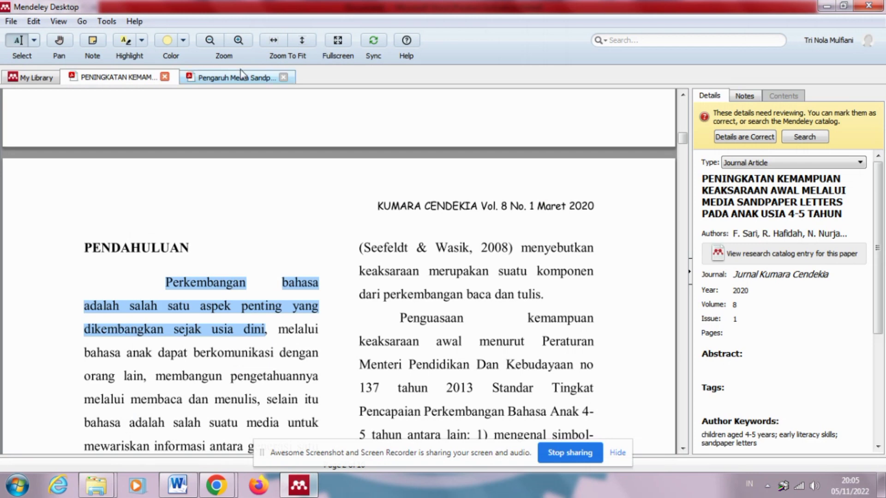
{"action": "left_click", "coordinate": [242, 79]}
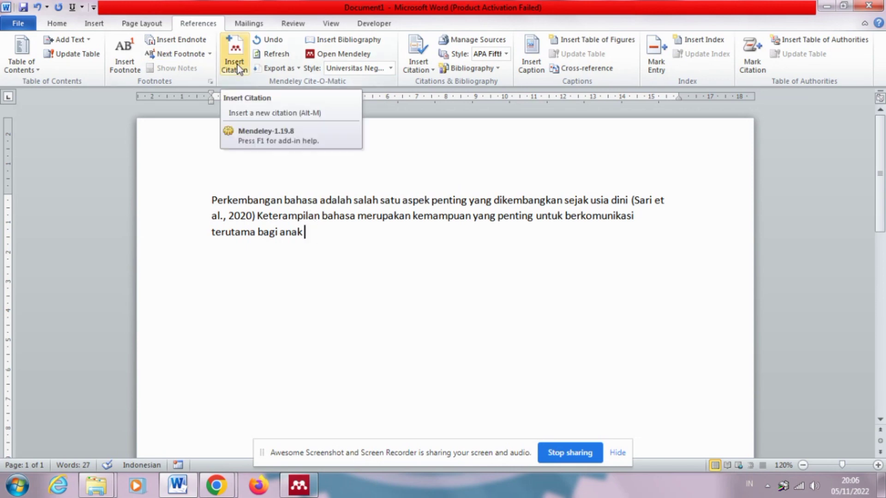
Insert a Mendeley citation for the 2019 "Pengaruh Media Sandpaper Letter" article after "bagi anak", searching the library for "sand"
{"action": "left_click", "coordinate": [235, 53]}
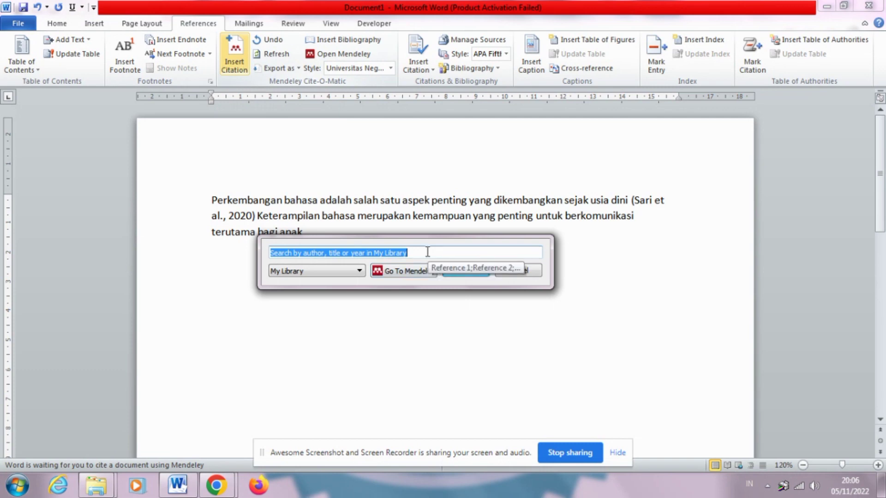
{"action": "type", "text": "sa"}
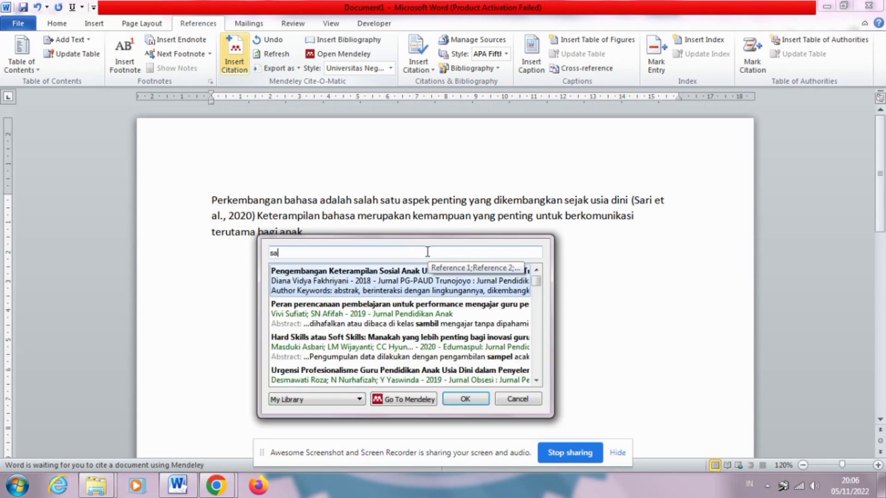
{"action": "type", "text": "nd"}
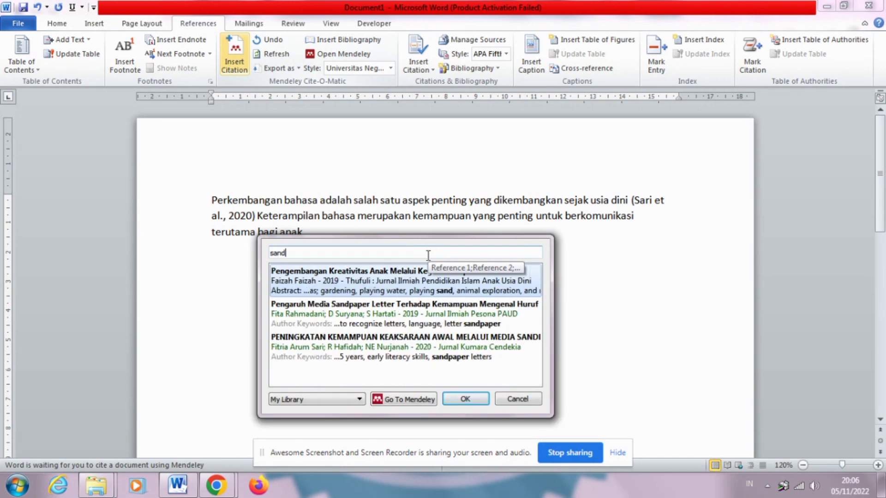
{"action": "left_click", "coordinate": [418, 314]}
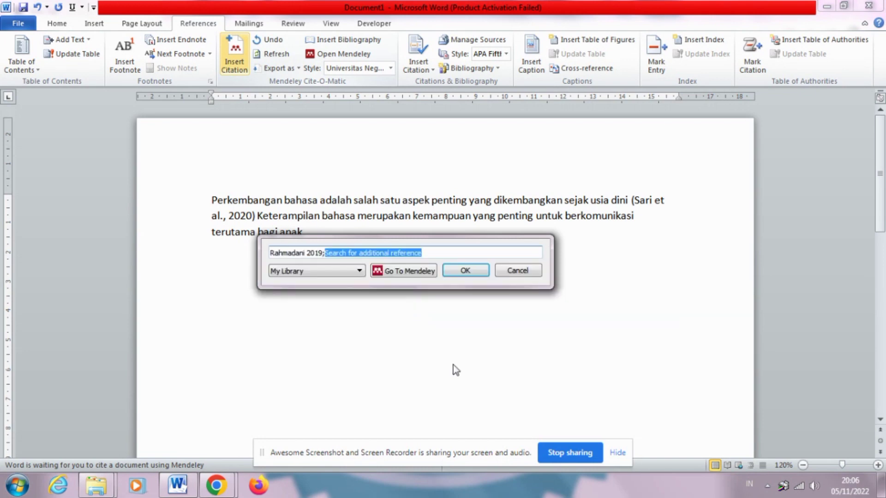
{"action": "left_click", "coordinate": [465, 271]}
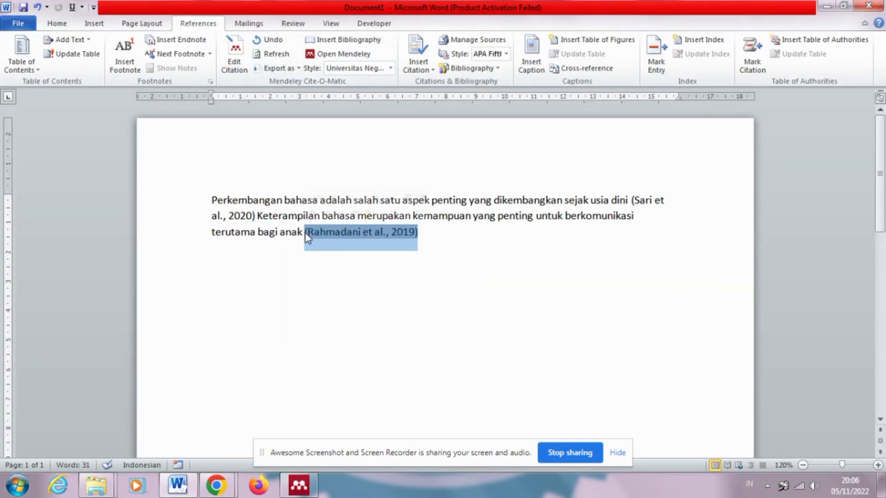
Select the 2019 and 2020 in-text citations in the paragraph to examine how they are formatted
{"action": "left_click_drag", "start_coordinate": [430, 245], "coordinate": [304, 234]}
{"action": "left_click_drag", "start_coordinate": [667, 206], "coordinate": [630, 201]}
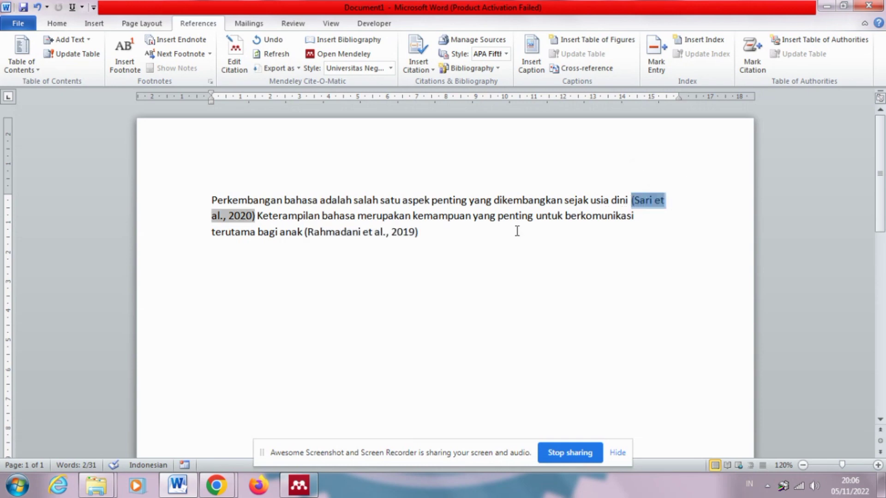
{"action": "left_click_drag", "start_coordinate": [266, 210], "coordinate": [235, 214]}
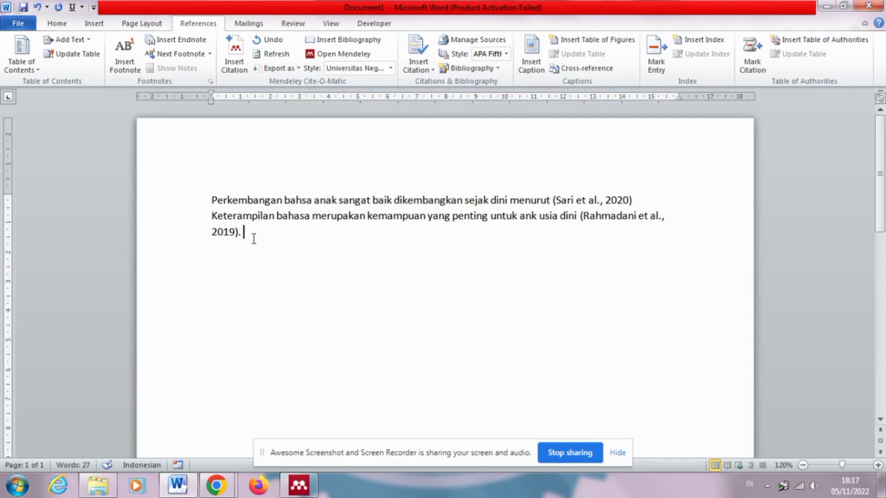
Write "Bahwasannya permainan montessori dapat mengembangkan keterampilan anak dalam berbahasa" after the 2019 citation
{"action": "type", "text": "ahwasannya permain"}
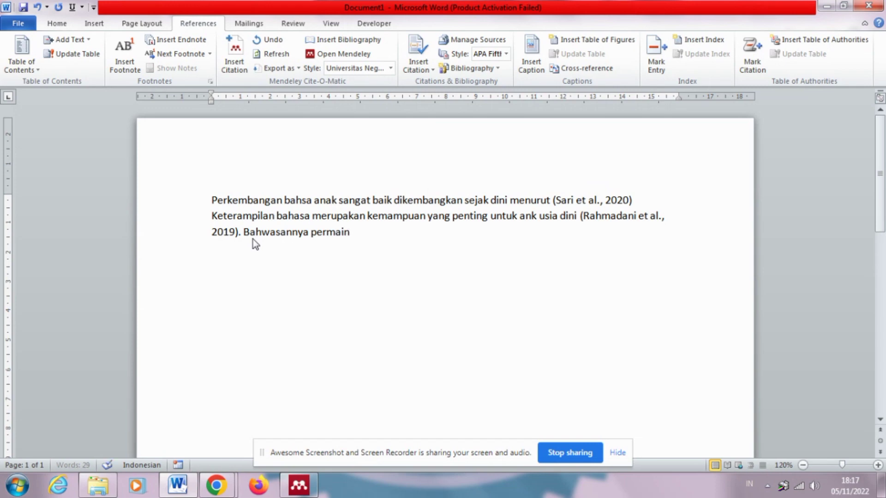
{"action": "type", "text": "an montessori dapat mengembn"}
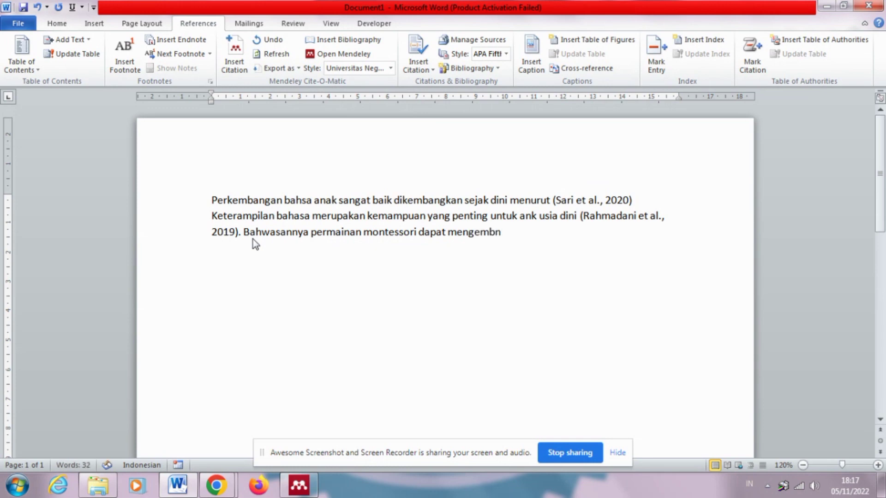
{"action": "key", "text": "shift+Left"}
{"action": "type", "text": "angkan"}
{"action": "type", "text": "keteramp"}
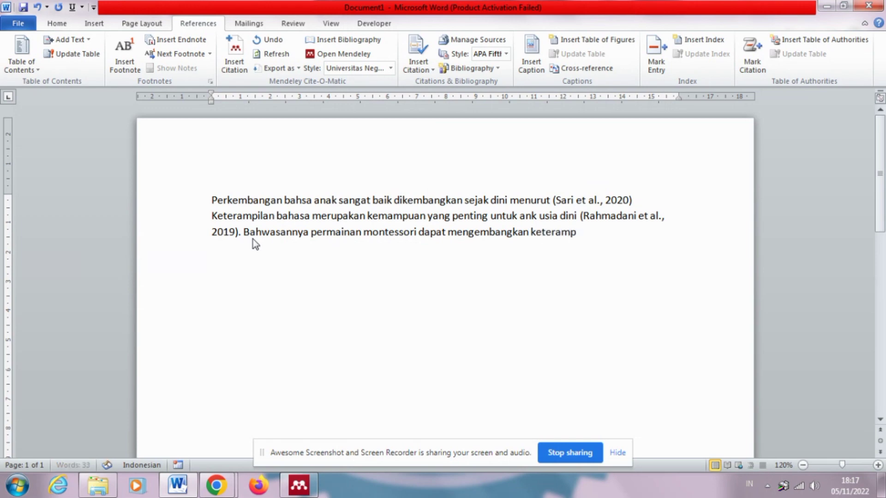
{"action": "type", "text": "ilan anak be"}
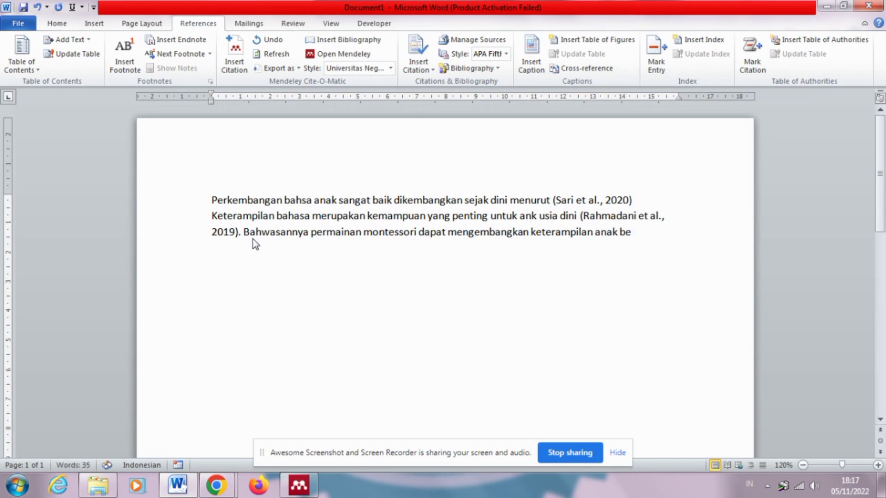
{"action": "key", "text": "ctrl+shift+Left"}
{"action": "type", "text": "dalam"}
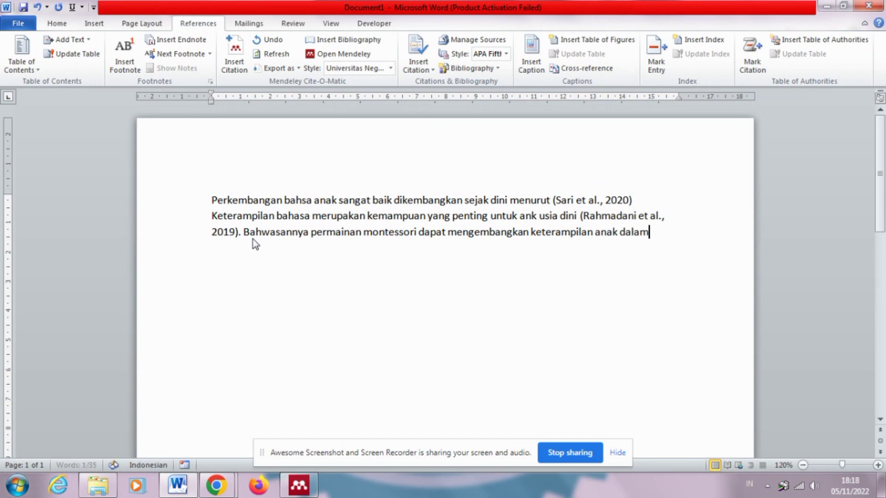
{"action": "type", "text": " berbahasa"}
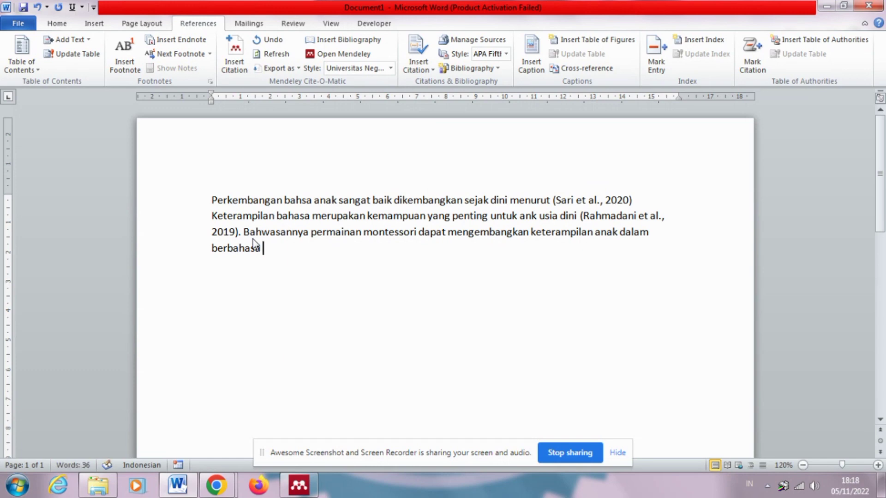
Insert a Mendeley citation for the 2018 "KEMAMPUAN MEMBACA ANAK OLEH MONTESSORI" reference after "berbahasa", searching the library for "monte"
{"action": "left_click", "coordinate": [239, 51]}
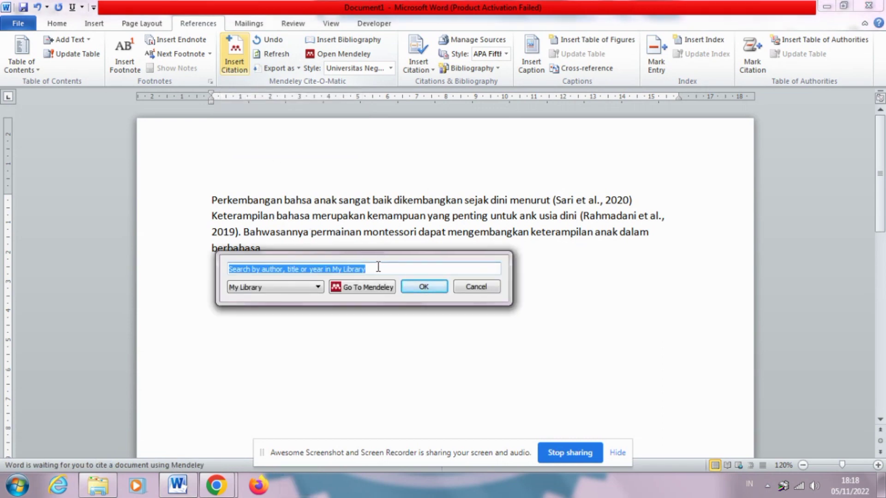
{"action": "type", "text": "monte"}
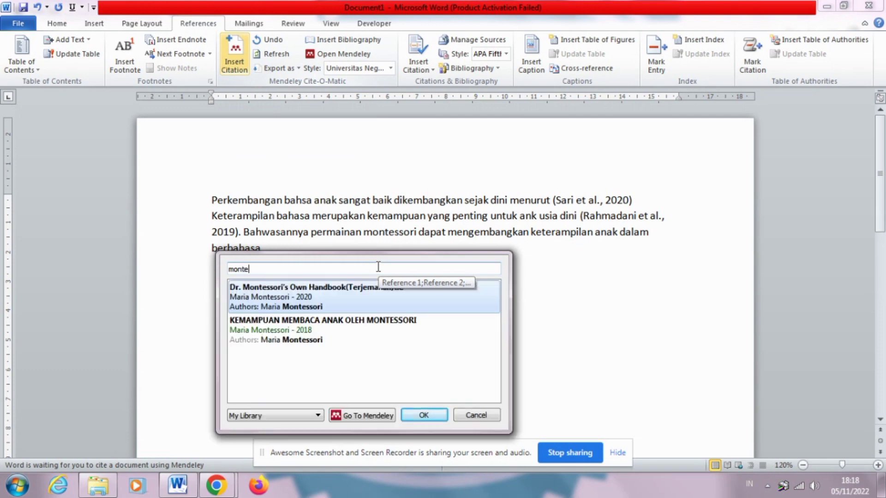
{"action": "left_click", "coordinate": [364, 324]}
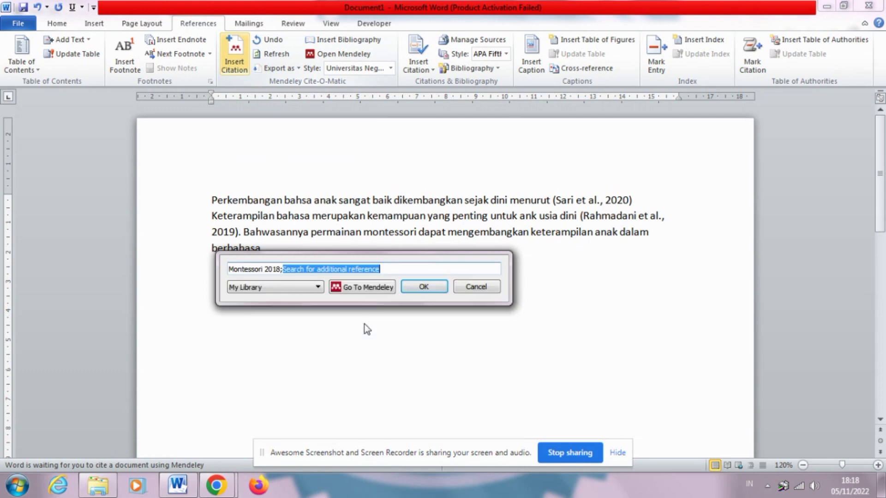
{"action": "left_click", "coordinate": [423, 288]}
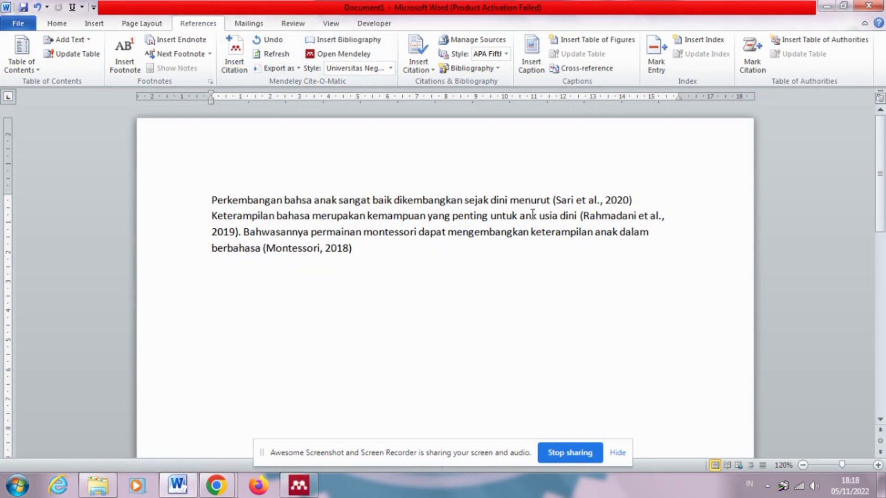
Select the 2020, 2019 and 2018 in-text citations in the paragraph to compare how they are formatted
{"action": "left_click", "coordinate": [554, 202]}
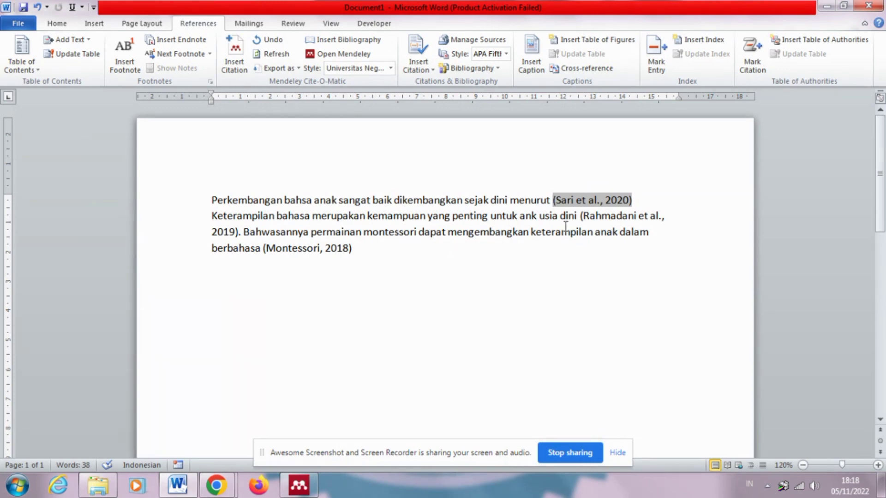
{"action": "left_click", "coordinate": [303, 254]}
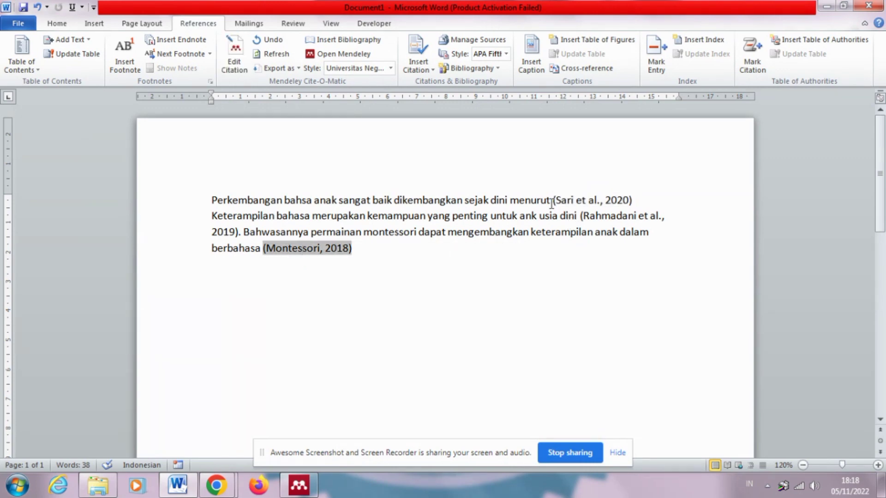
{"action": "left_click_drag", "start_coordinate": [552, 202], "coordinate": [582, 217]}
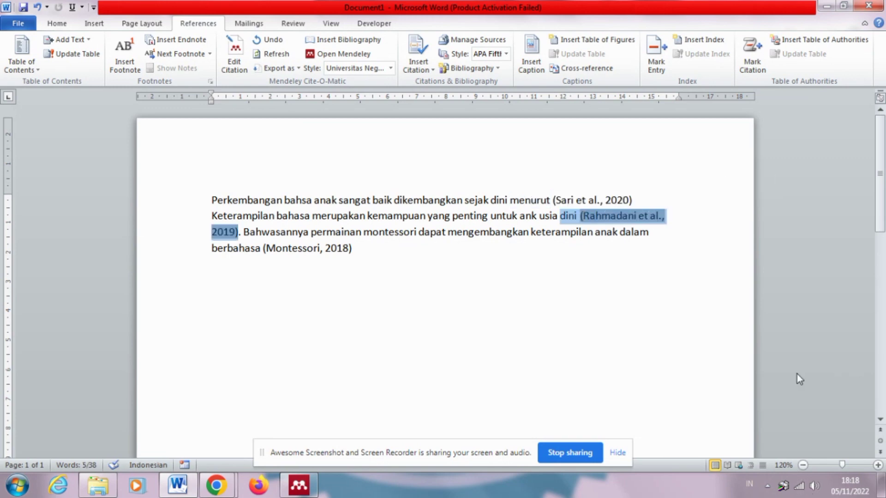
{"action": "left_click", "coordinate": [268, 249]}
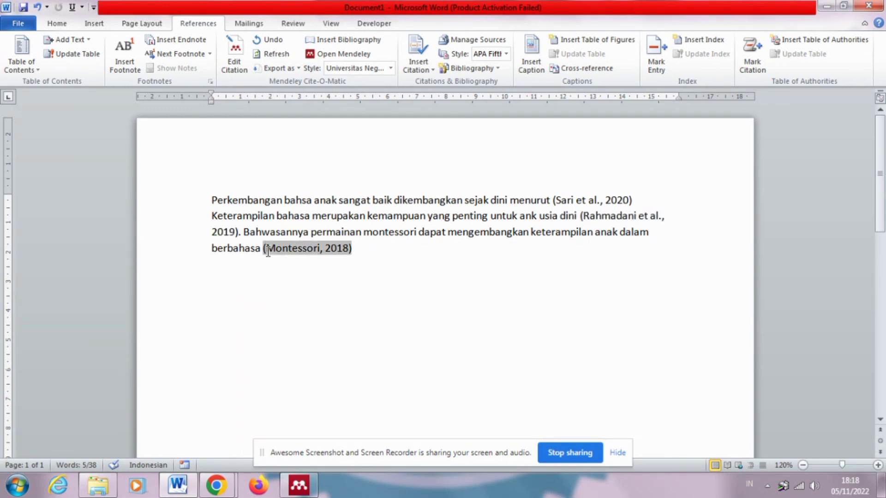
{"action": "left_click_drag", "start_coordinate": [263, 248], "coordinate": [351, 253]}
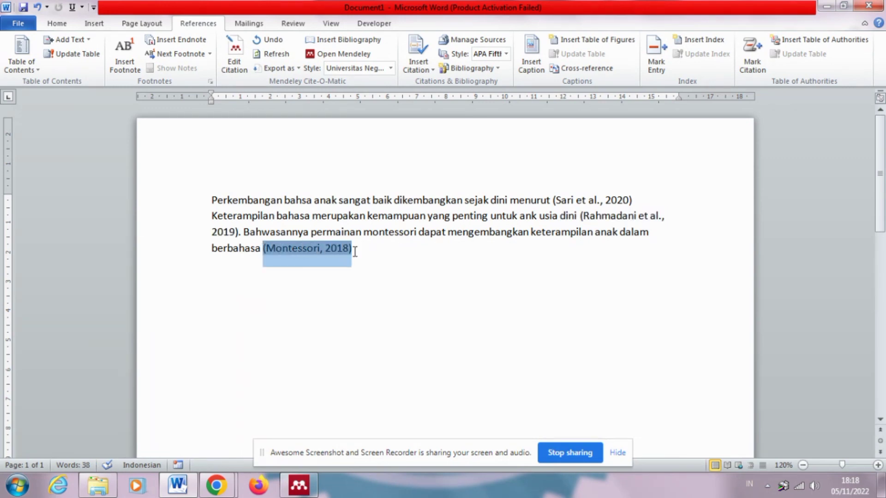
End the paragraph with a period after the 2018 citation and add the heading "Daftar Pustaka." on a new line below
{"action": "left_click", "coordinate": [371, 253]}
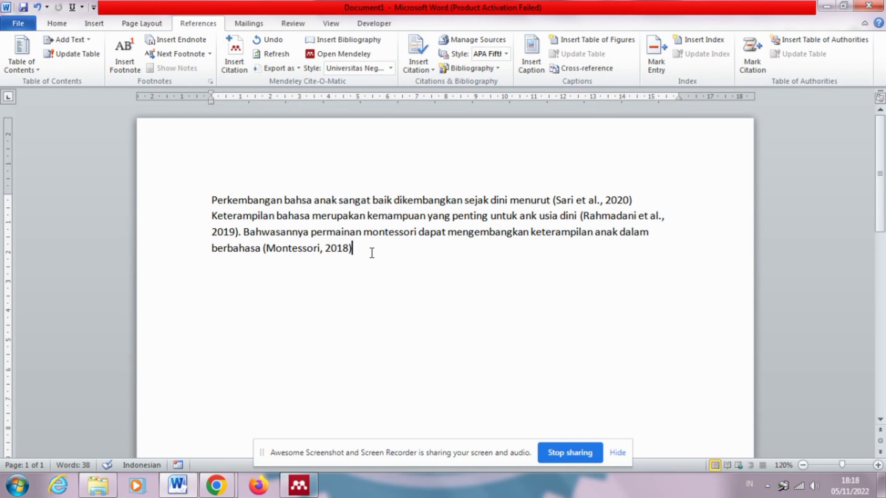
{"action": "type", "text": "."}
{"action": "key", "text": "Return"}
{"action": "left_click", "coordinate": [366, 256]}
{"action": "key", "text": "Return"}
{"action": "type", "text": "Daftar Piu"}
{"action": "key", "text": "shift+Left"}
{"action": "key", "text": "shift+Left"}
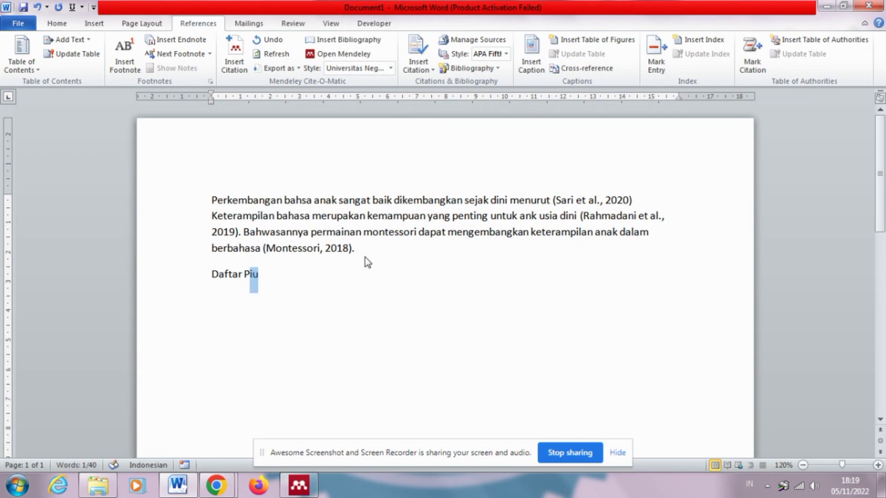
{"action": "type", "text": "ustaka."}
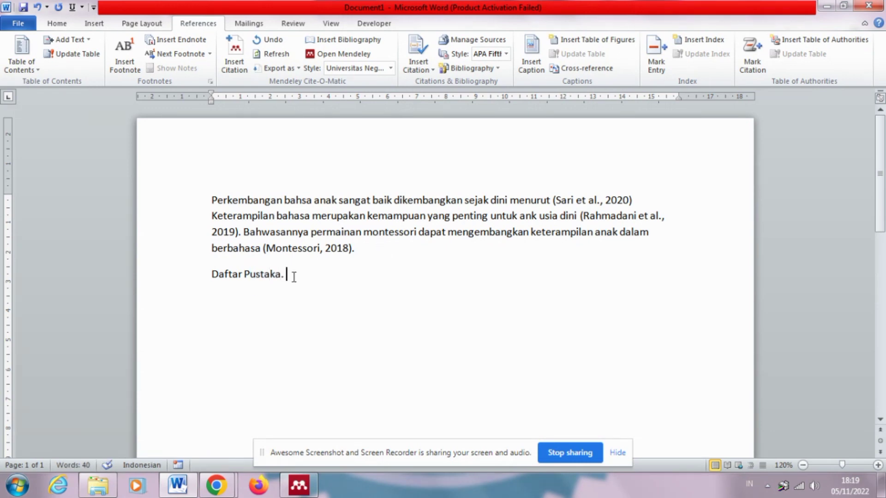
Make the "Daftar Pustaka." heading bold and insert the Mendeley bibliography on a new line beneath it
{"action": "left_click_drag", "start_coordinate": [294, 276], "coordinate": [221, 280]}
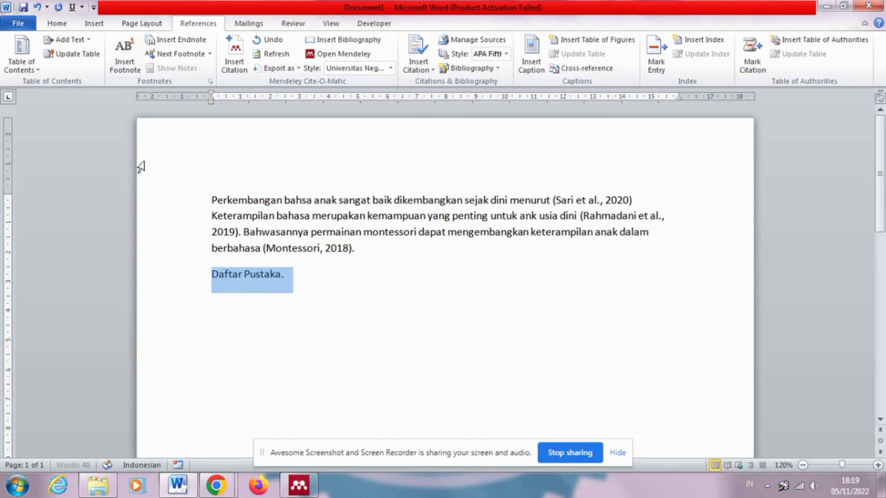
{"action": "key", "text": "ctrl+b"}
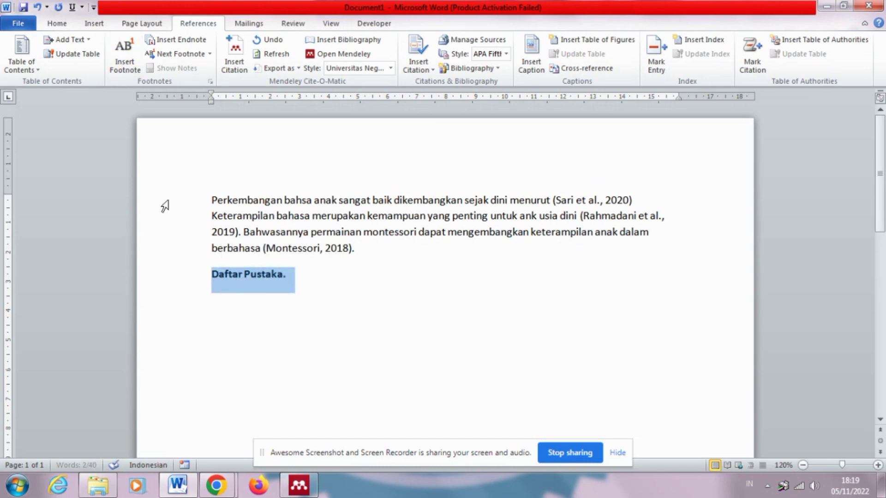
{"action": "left_click", "coordinate": [308, 278]}
{"action": "key", "text": "Return"}
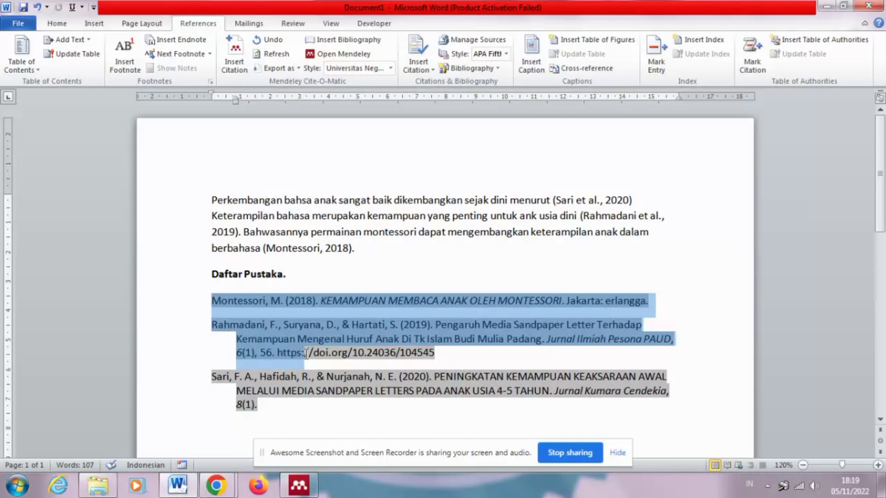
Select the bibliography entries under "Daftar Pustaka." to check them against the citations in the paragraph
{"action": "left_click_drag", "start_coordinate": [306, 354], "coordinate": [295, 404]}
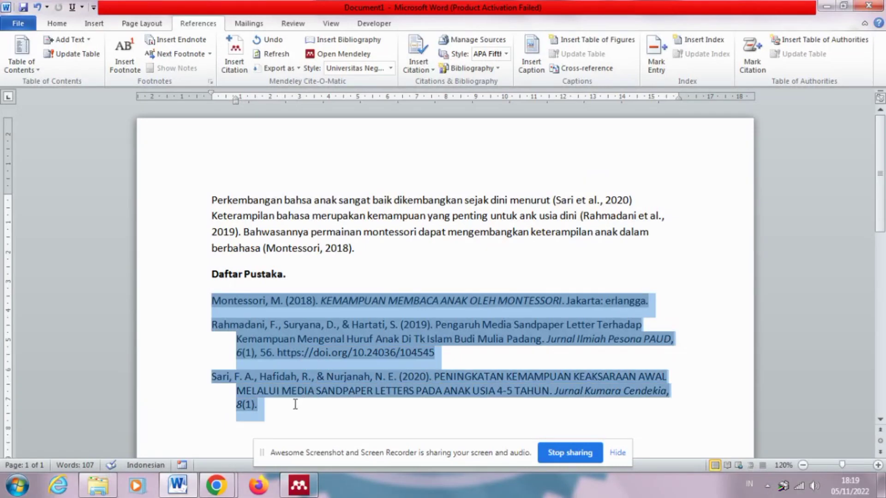
{"action": "left_click", "coordinate": [356, 257]}
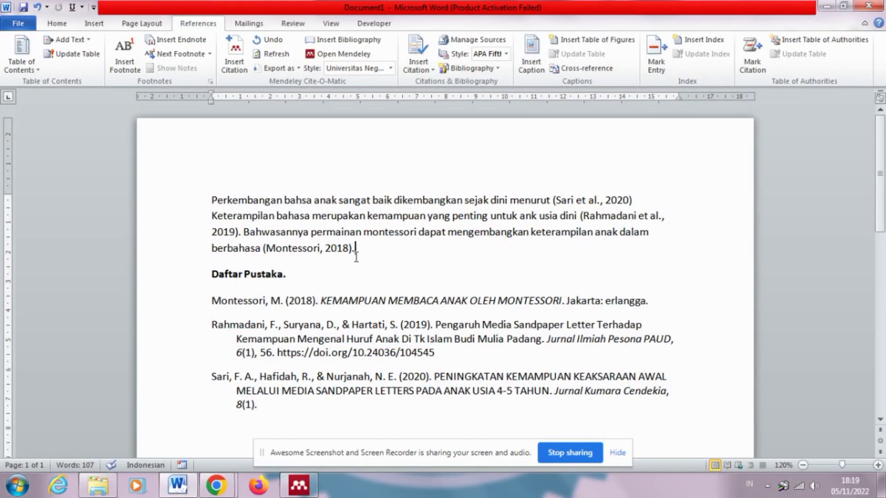
{"action": "left_click", "coordinate": [298, 406]}
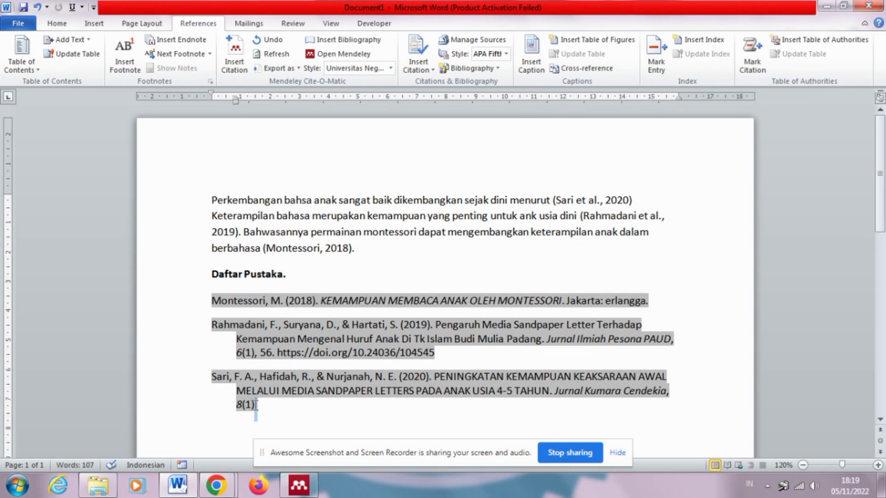
{"action": "left_click_drag", "start_coordinate": [256, 405], "coordinate": [211, 301]}
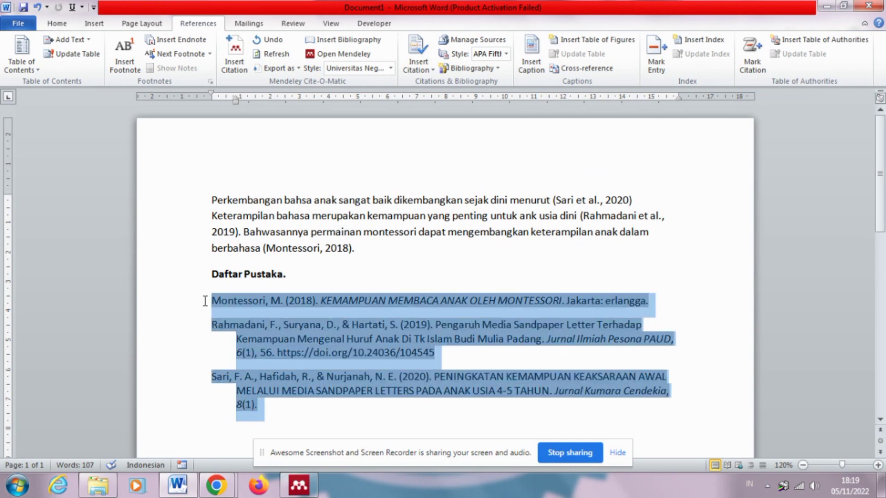
{"action": "left_click", "coordinate": [280, 411]}
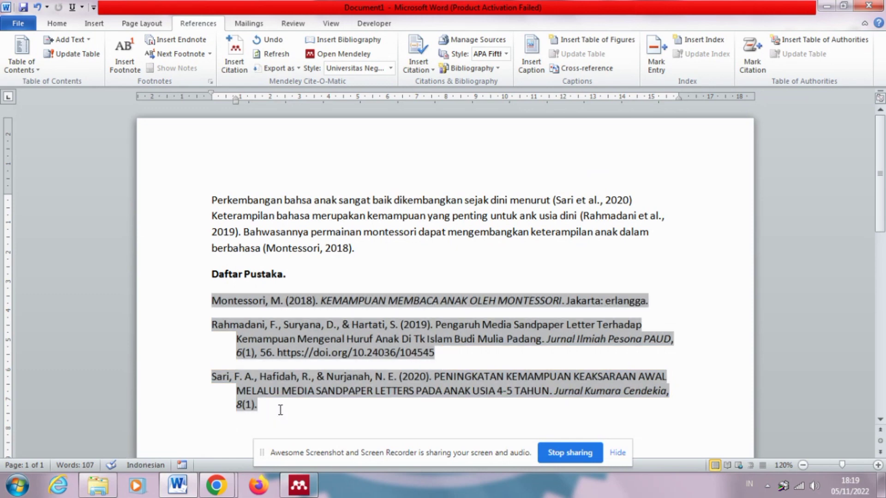